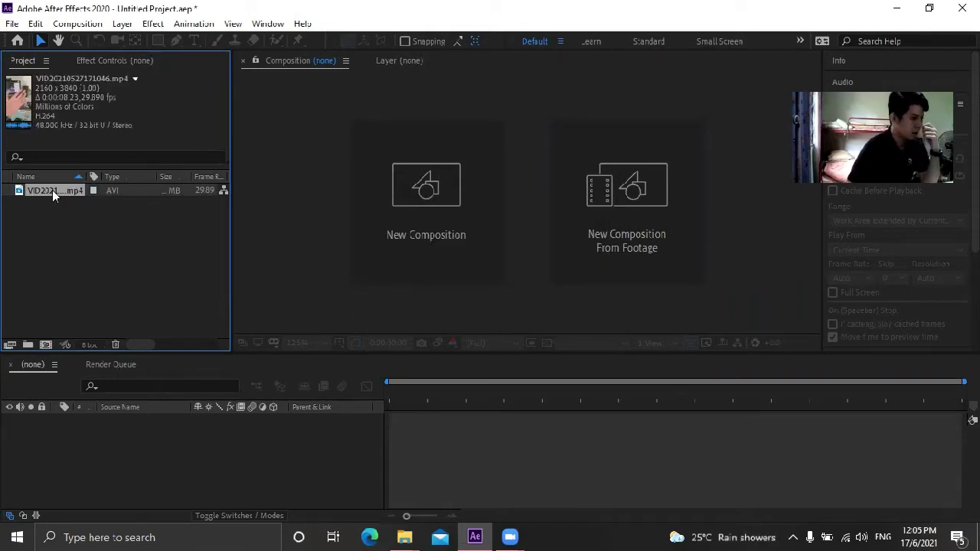
Step: Create a composition from the VID20210527171046.mp4 footage and open its layer for editing with the Roto Brush tool
drag(52, 190, 49, 348)
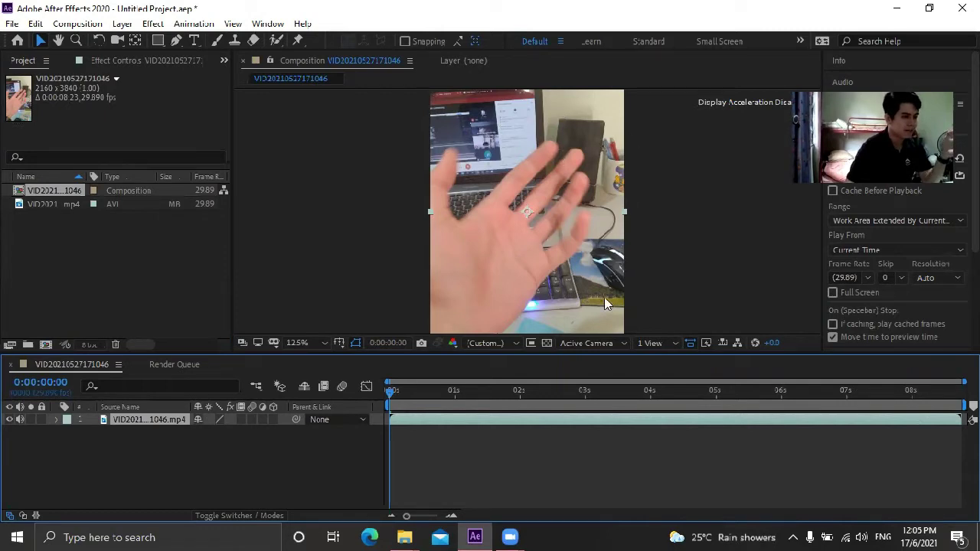
click(277, 45)
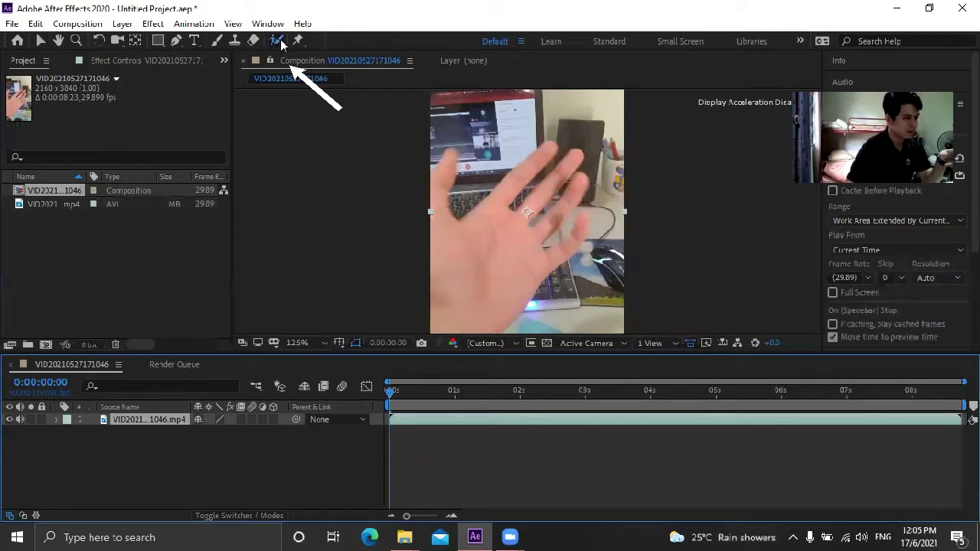
click(507, 203)
double_click(367, 201)
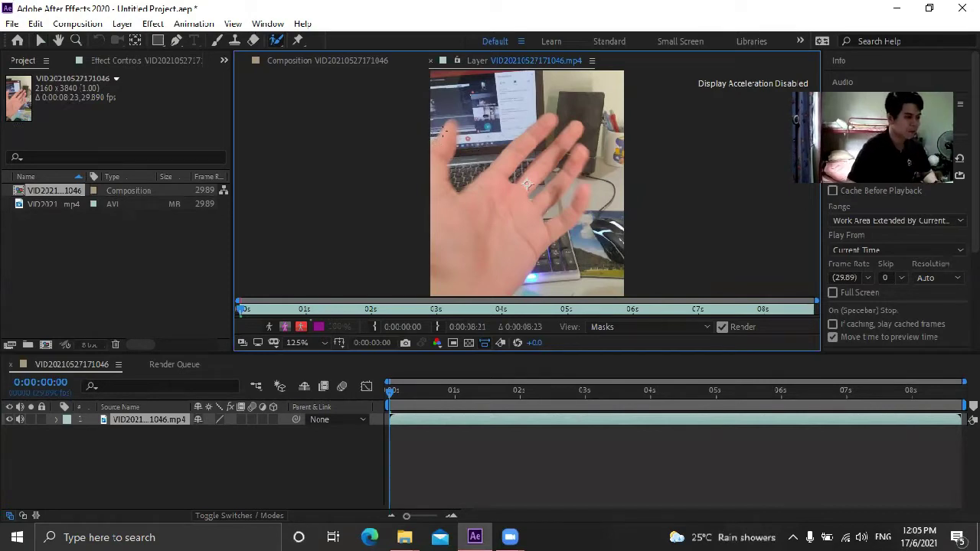
Step: Paint a Roto Brush foreground stroke over the hand, starting at the thumb, on the first frame
drag(443, 130, 442, 146)
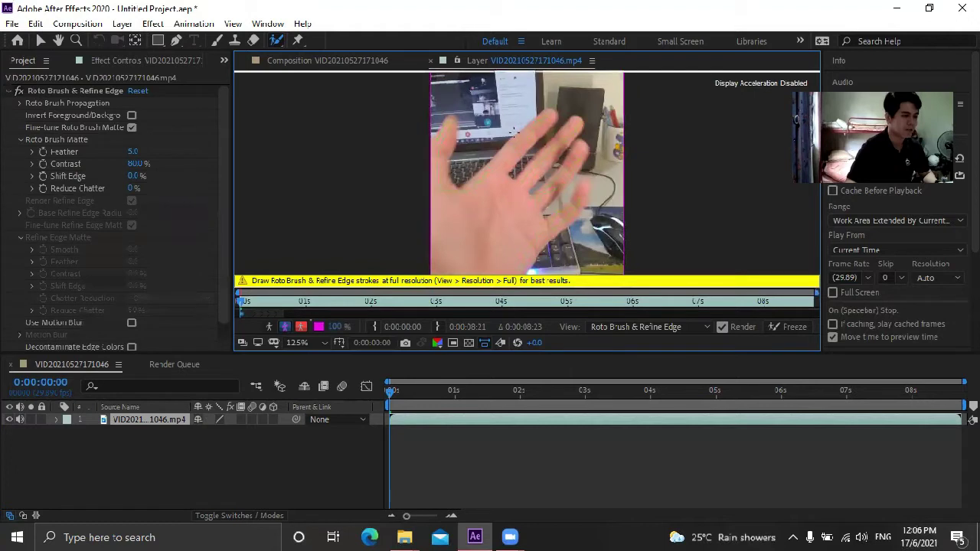
key(period)
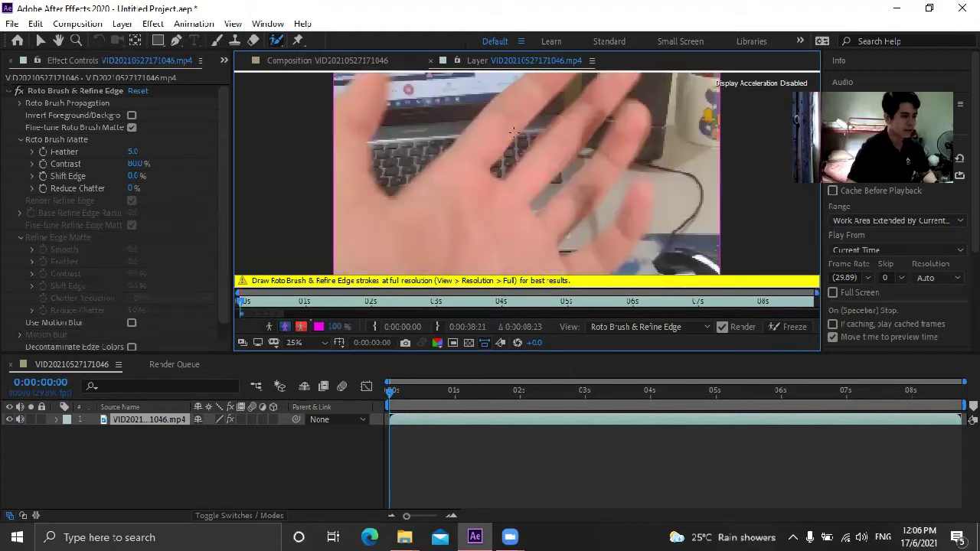
key(comma)
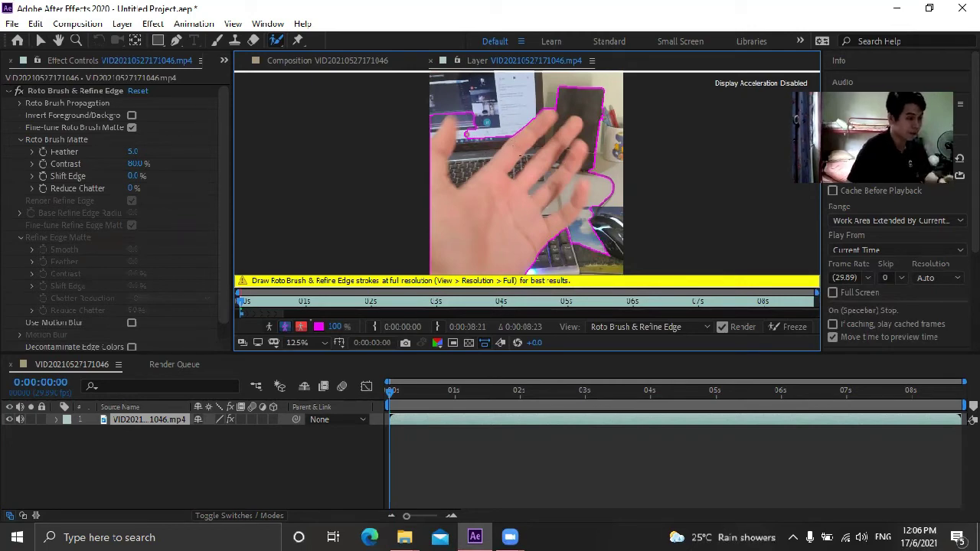
scroll(520, 157, up, 1)
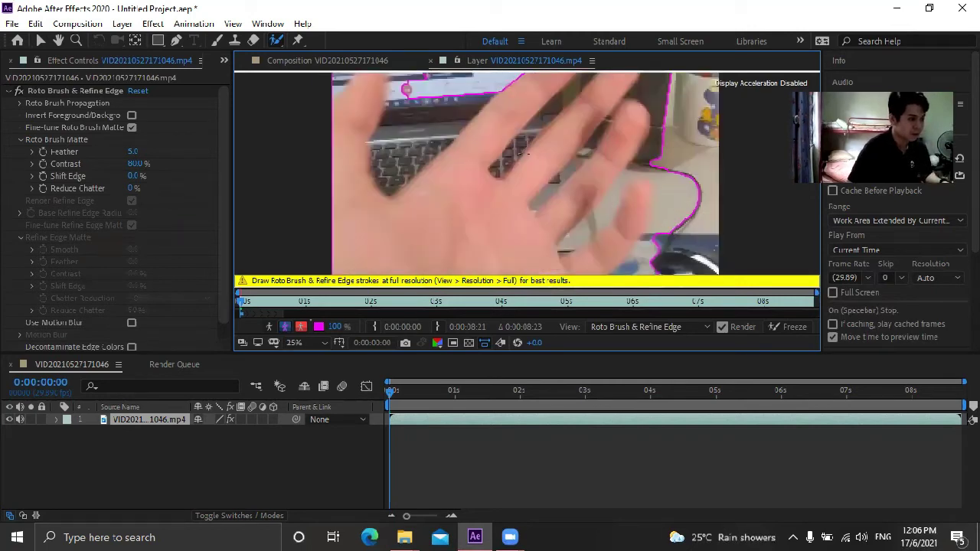
scroll(526, 191, down, 1)
Step: Subtract the laptop screen and keyboard area between the thumb and index finger from the Roto Brush selection
drag(526, 191, 499, 150)
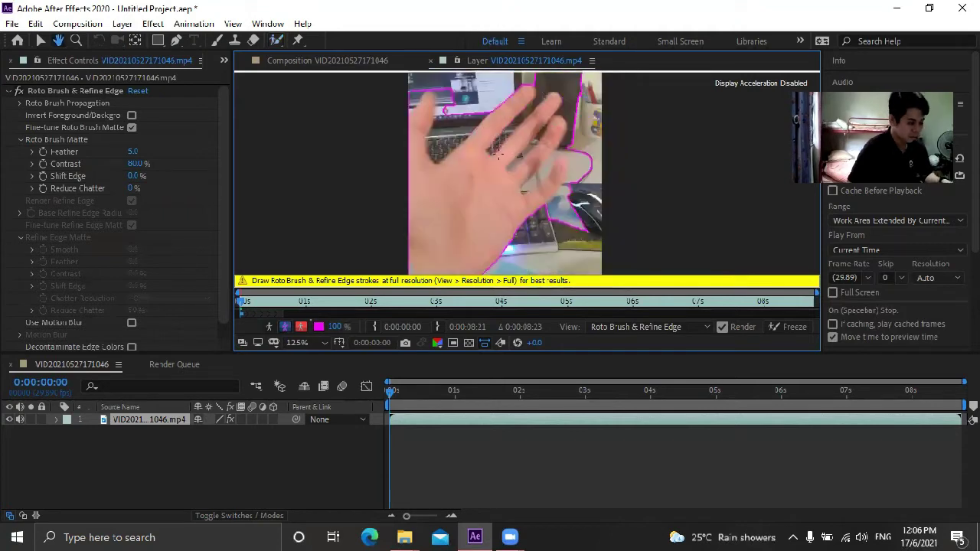
key(space)
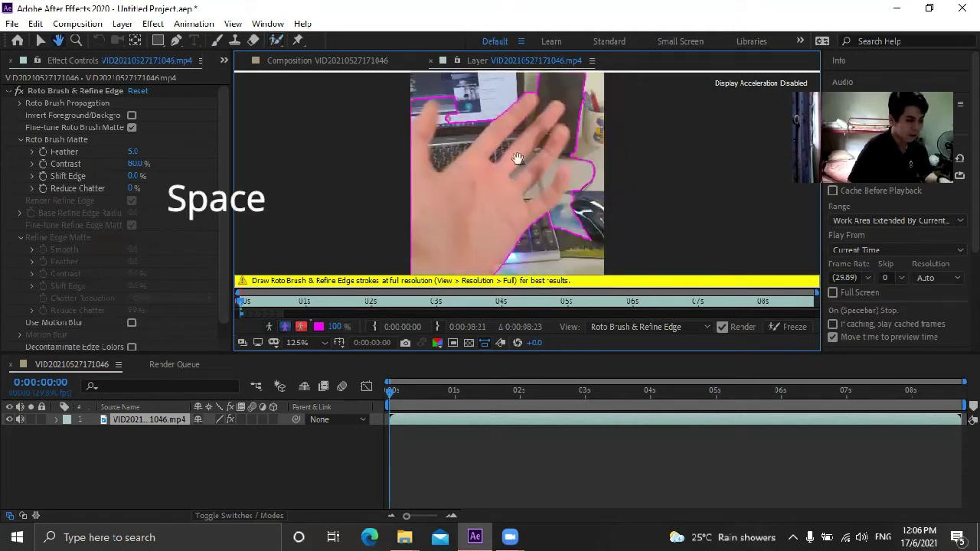
mouse_move(517, 159)
mouse_down()
mouse_move(452, 197)
mouse_move(525, 196)
mouse_move(587, 144)
mouse_move(535, 164)
mouse_up()
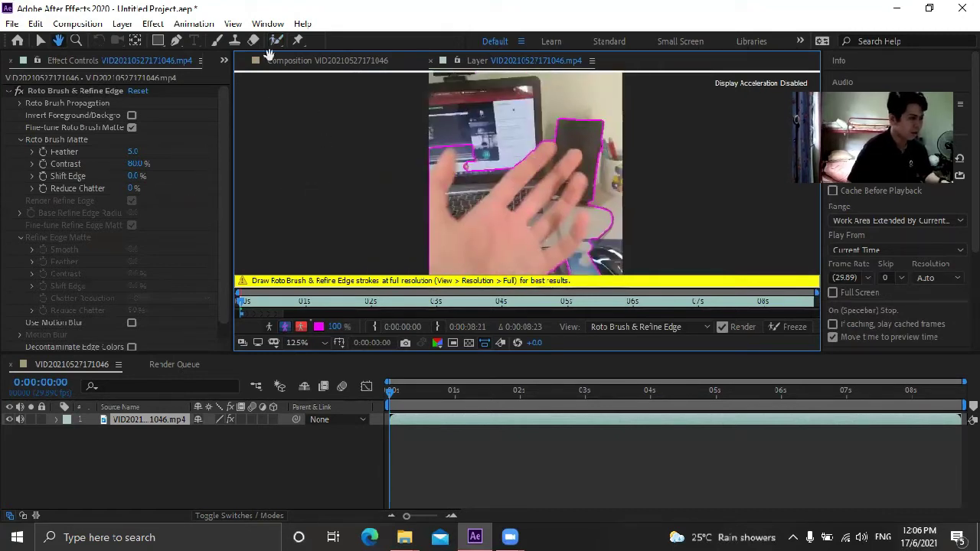
click(276, 39)
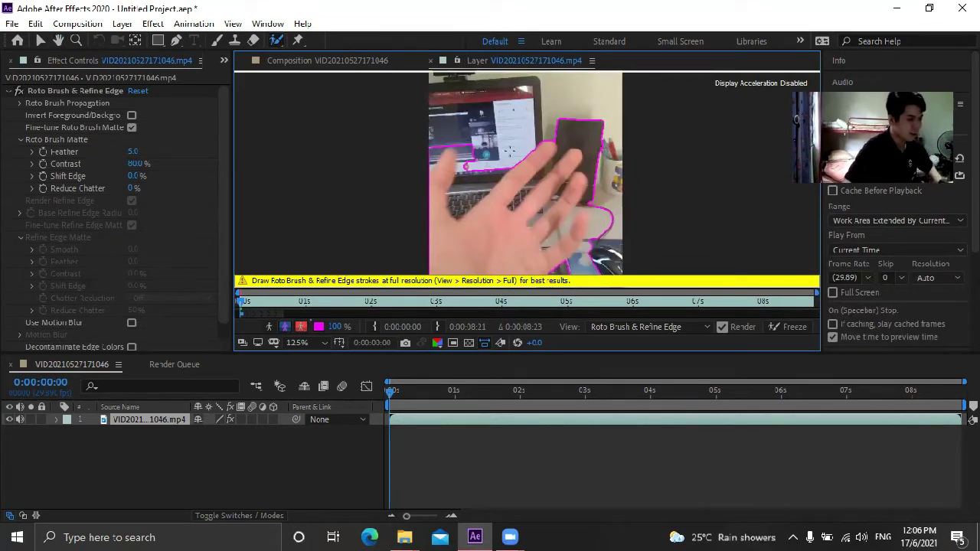
key(space)
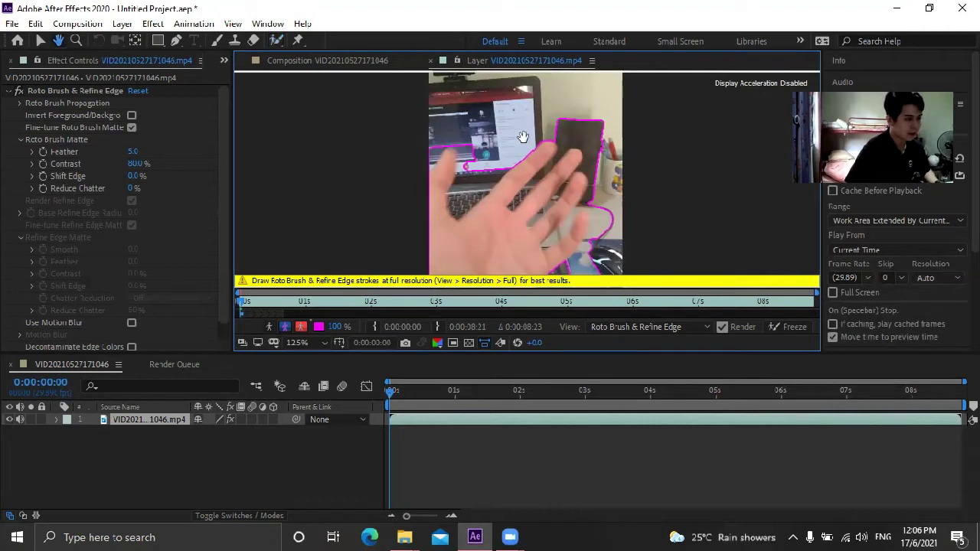
drag(523, 136, 527, 114)
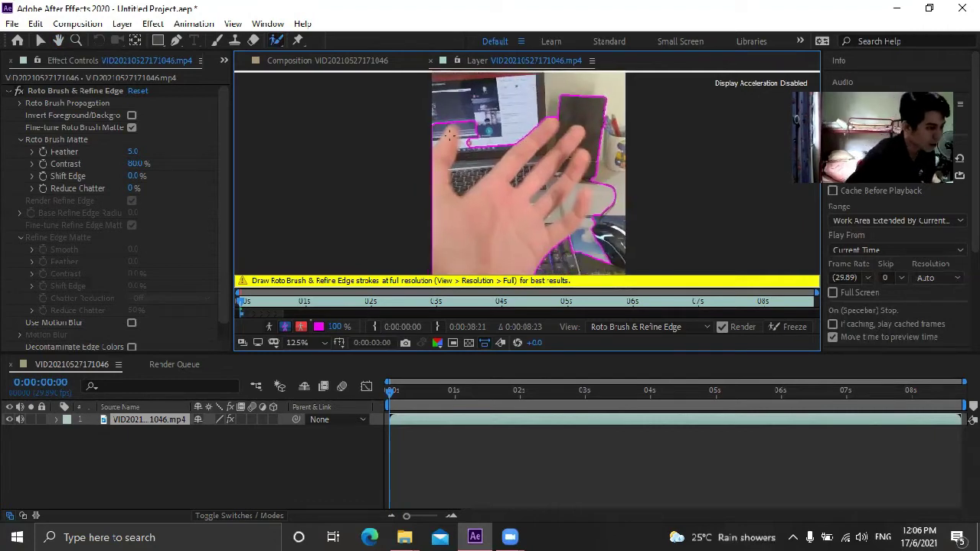
key(period)
key(comma)
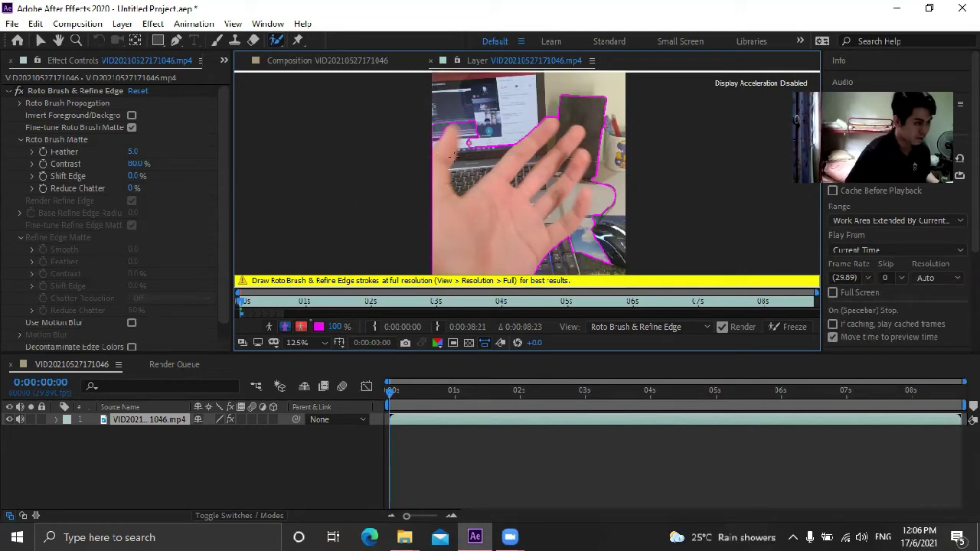
scroll(407, 118, up, 2)
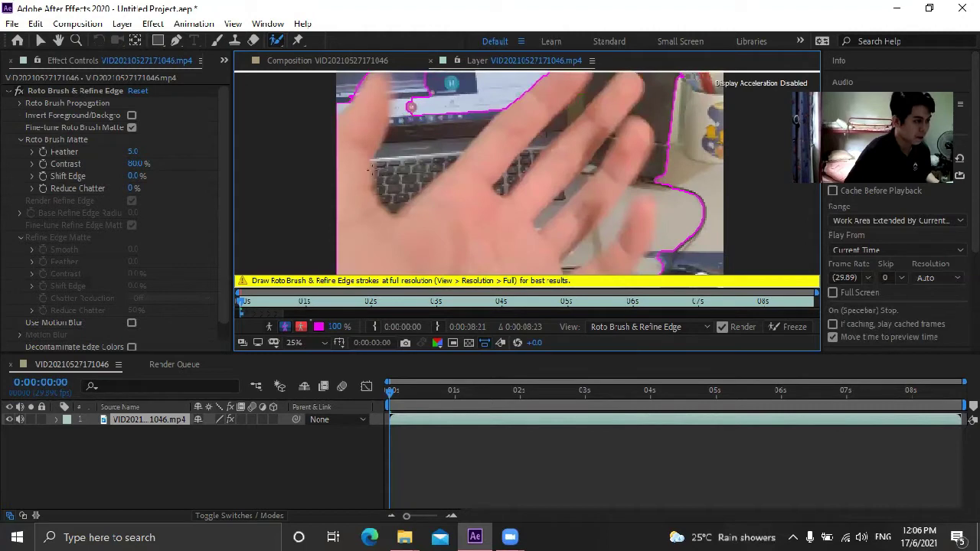
drag(366, 170, 387, 189)
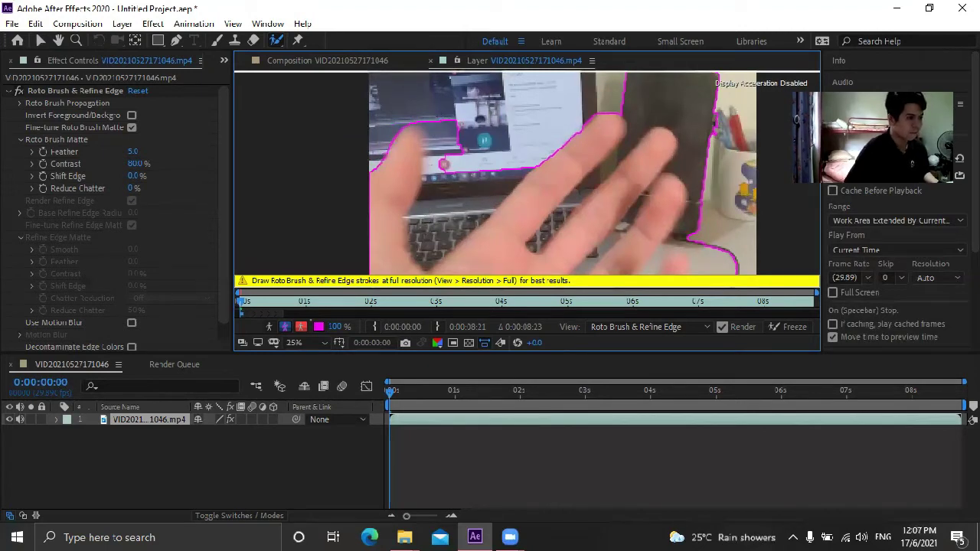
drag(439, 119, 466, 201)
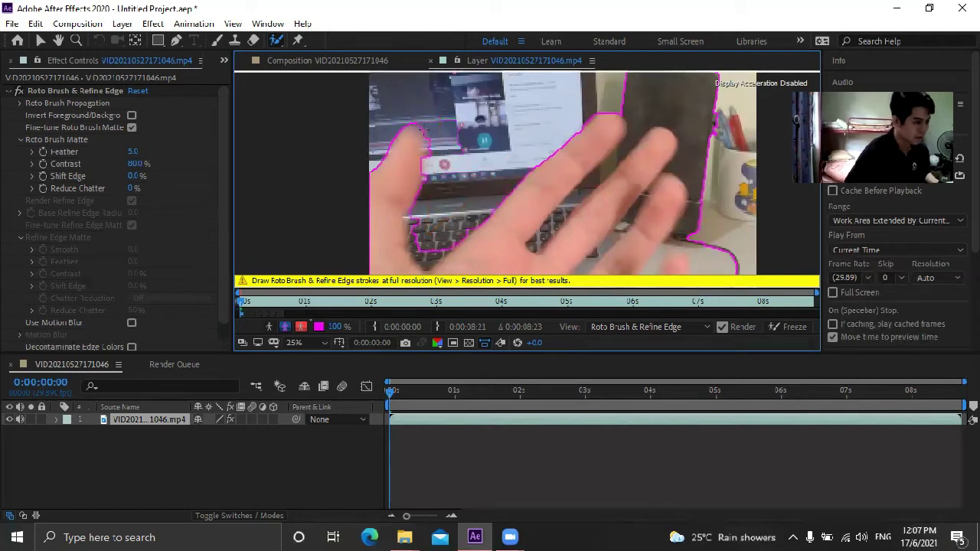
drag(420, 129, 426, 164)
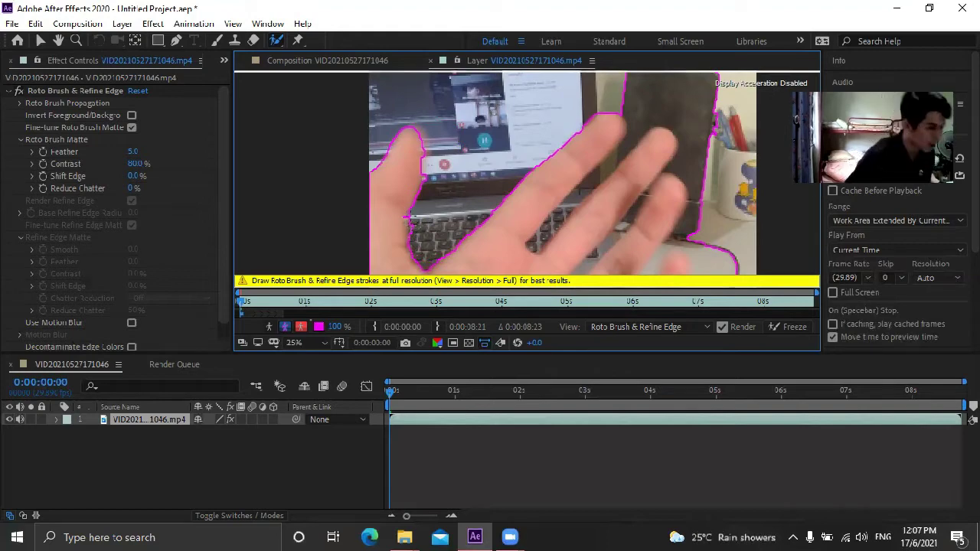
Step: Subtract the mouse, cable and desk area beside the little finger from the Roto Brush selection
scroll(399, 224, up, 4)
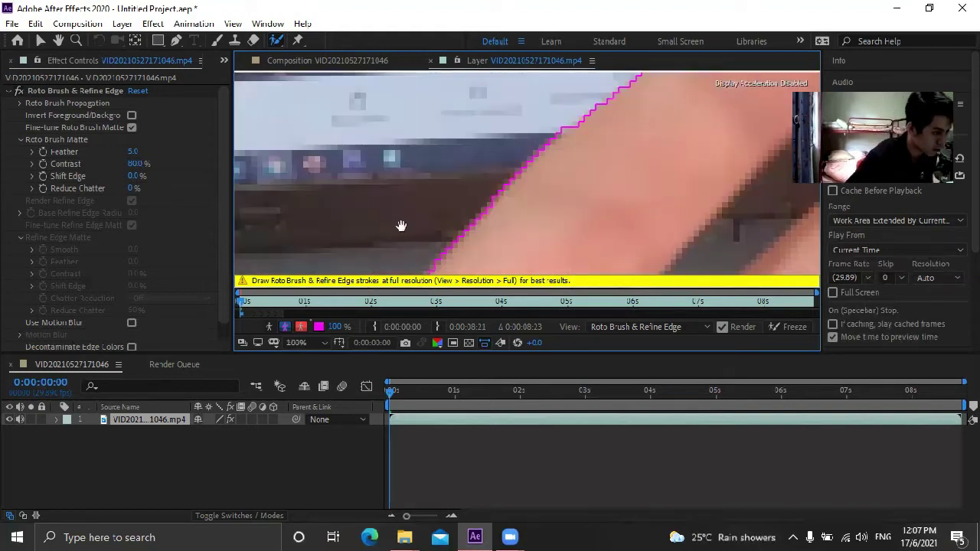
scroll(400, 225, down, 1)
scroll(333, 200, down, 1)
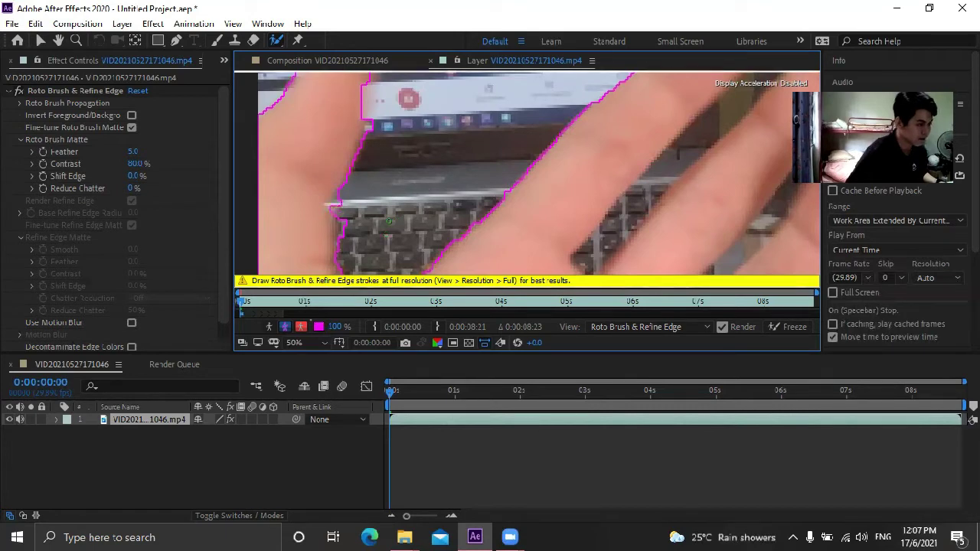
scroll(389, 220, down, 2)
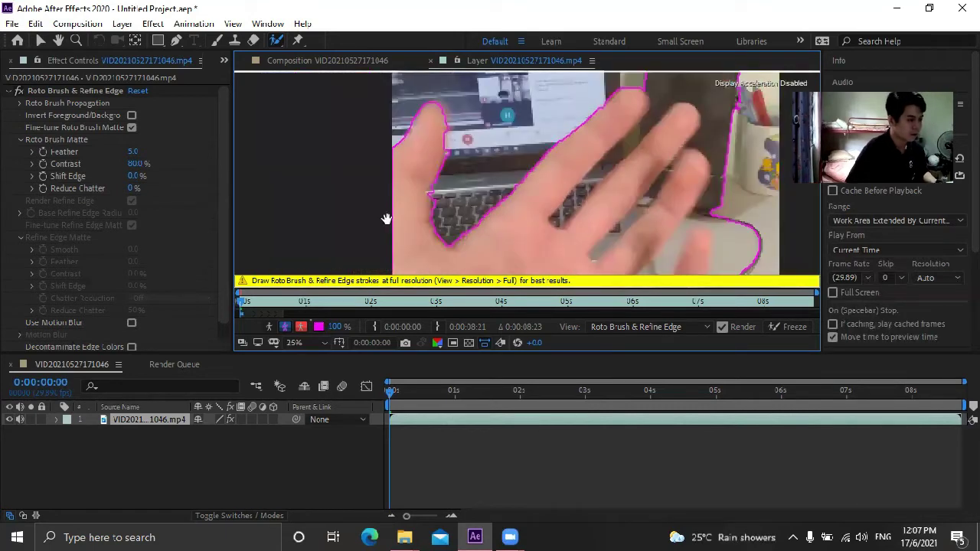
scroll(392, 165, up, 2)
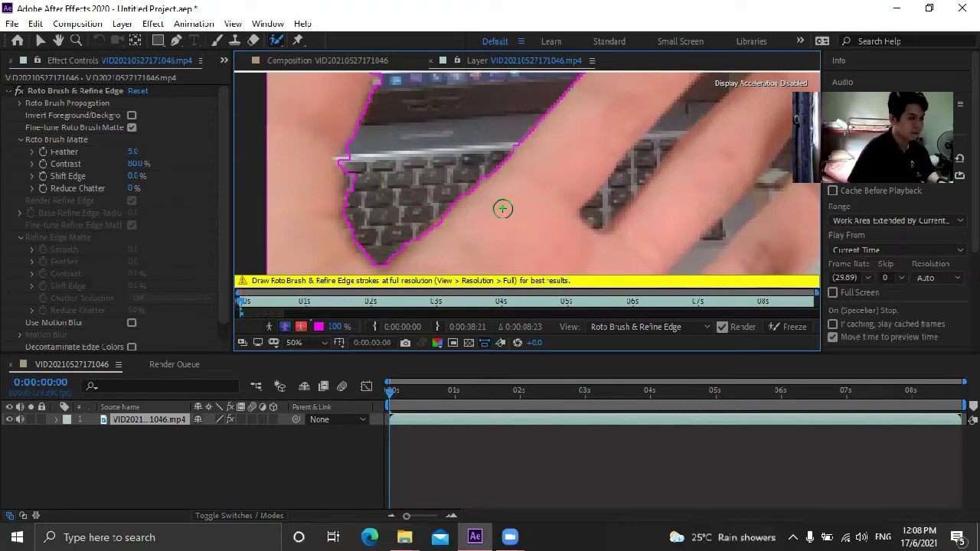
scroll(503, 209, up, 4)
scroll(543, 194, down, 6)
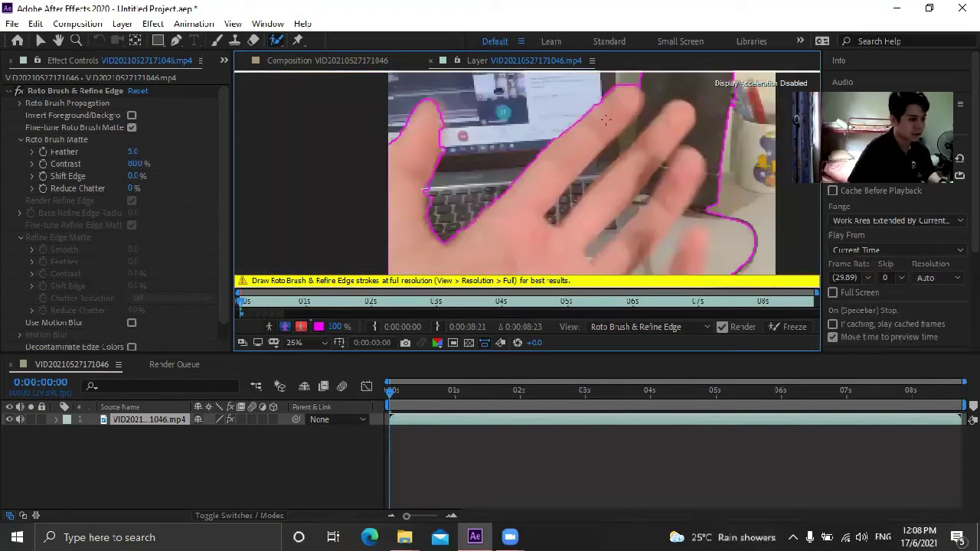
scroll(606, 119, down, 2)
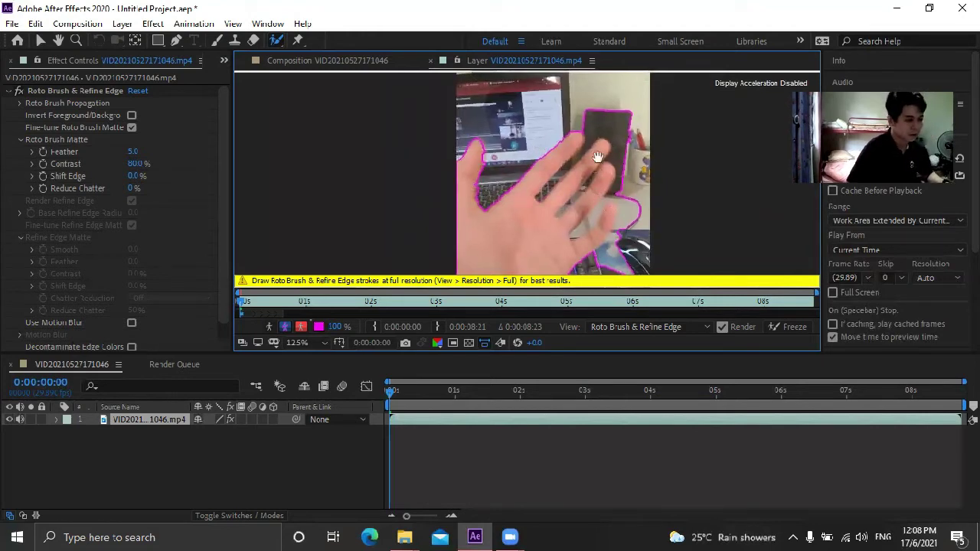
drag(610, 165, 594, 80)
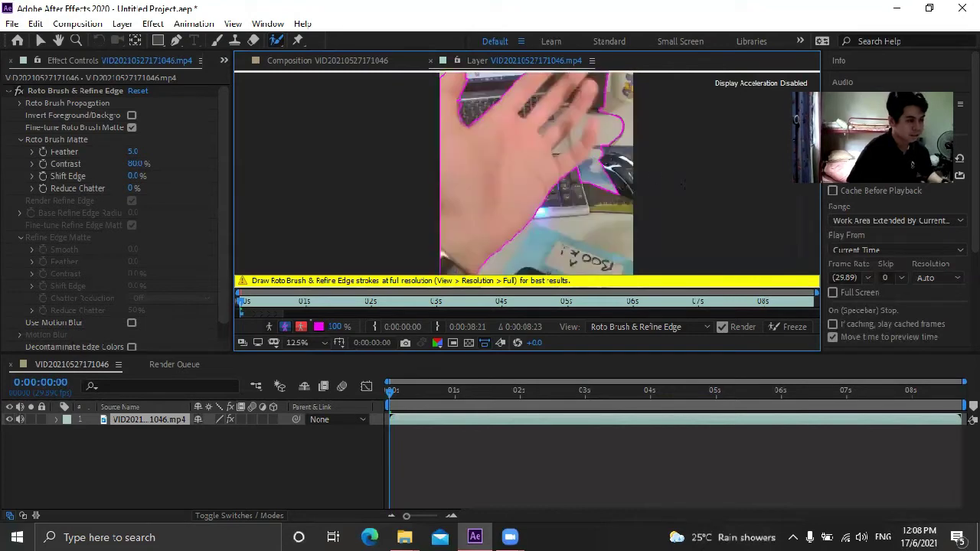
scroll(683, 184, up, 2)
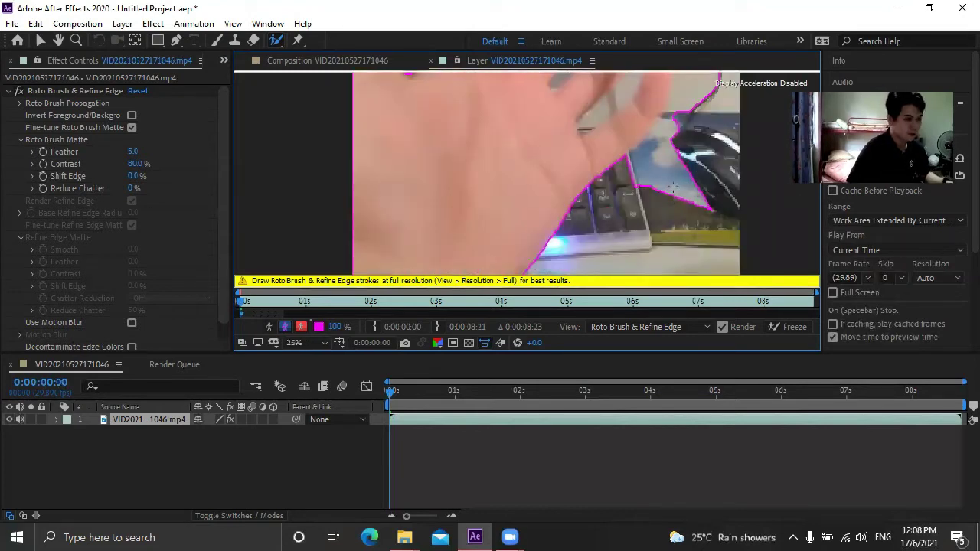
drag(688, 79, 671, 186)
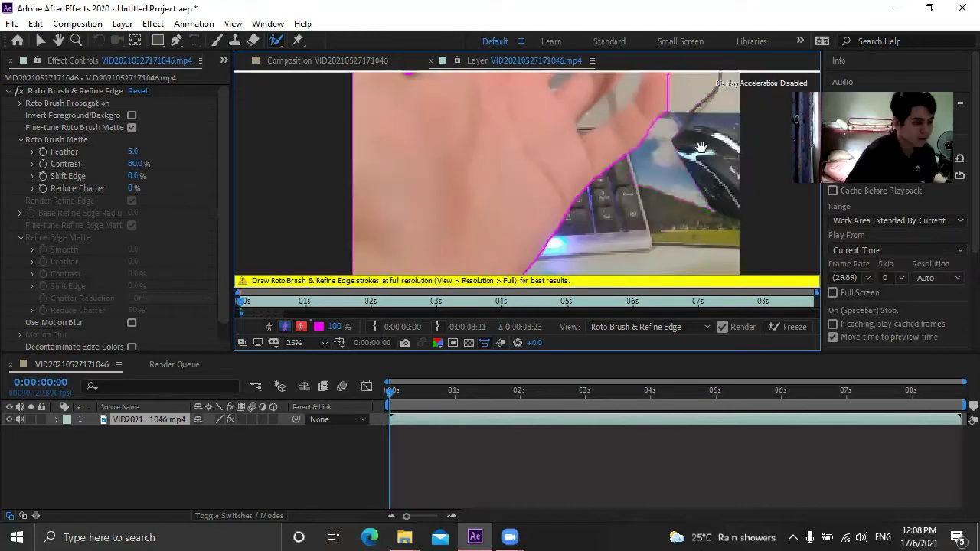
Step: Subtract the dark box and remaining desk background beyond the fingertips from the Roto Brush selection
key(period)
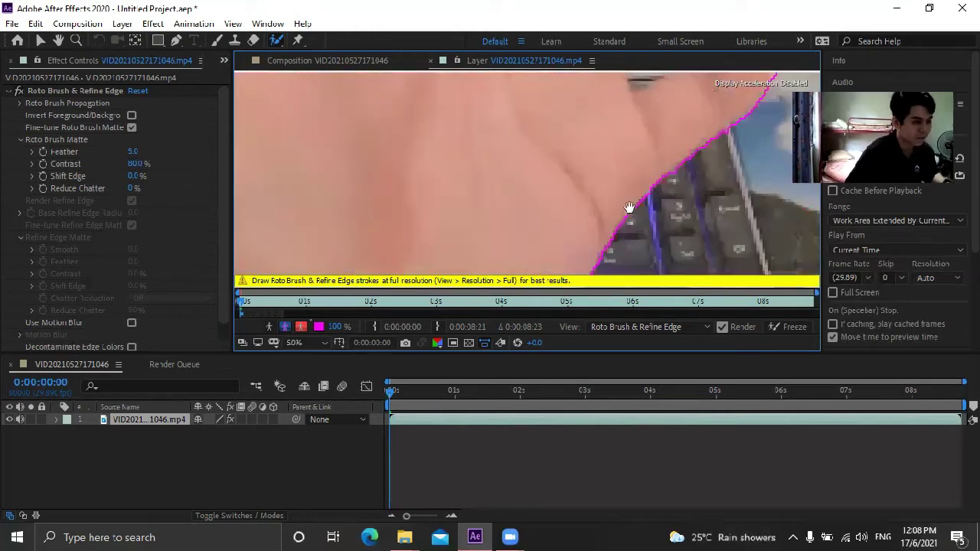
key(comma)
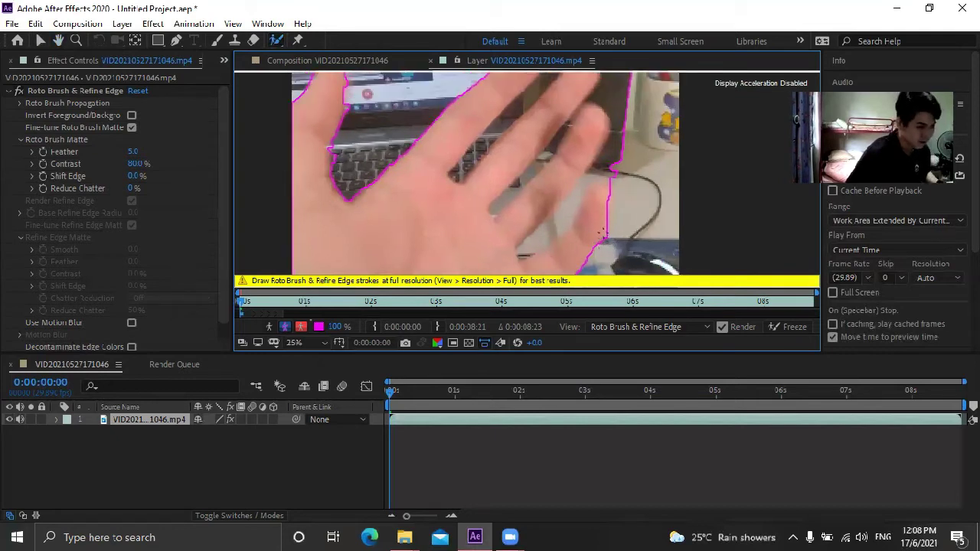
key(period)
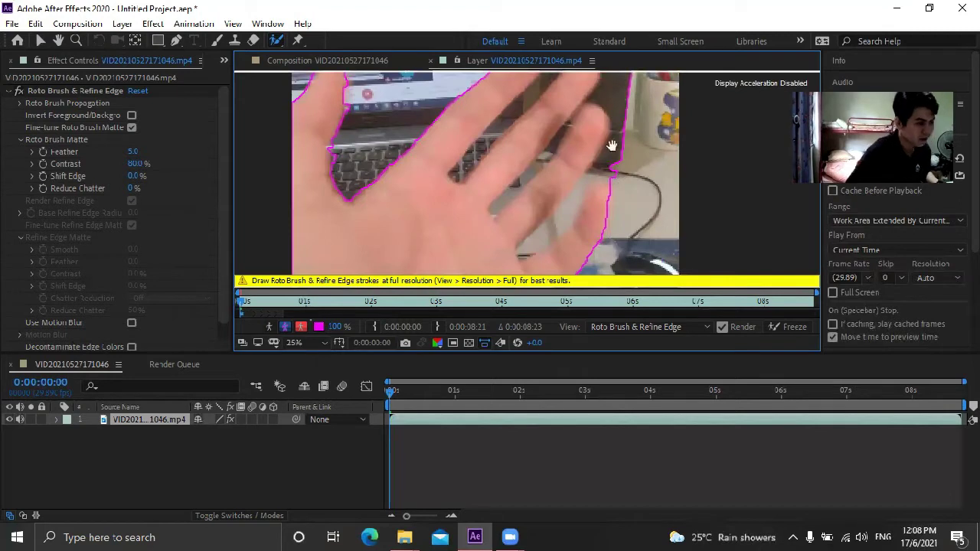
drag(603, 182, 592, 248)
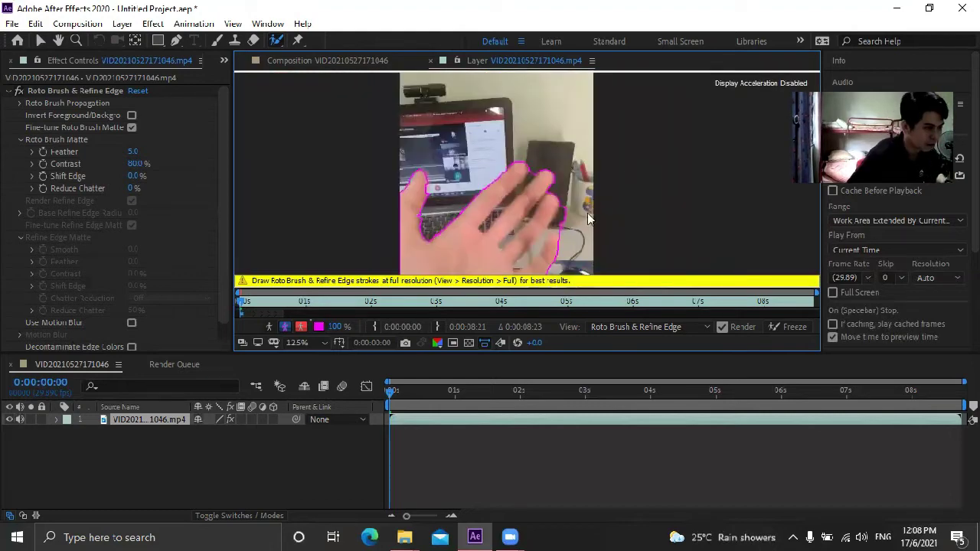
Step: Examine the Roto Brush outline around the fingers and little finger on the first frame
scroll(587, 213, up, 1)
drag(547, 233, 550, 149)
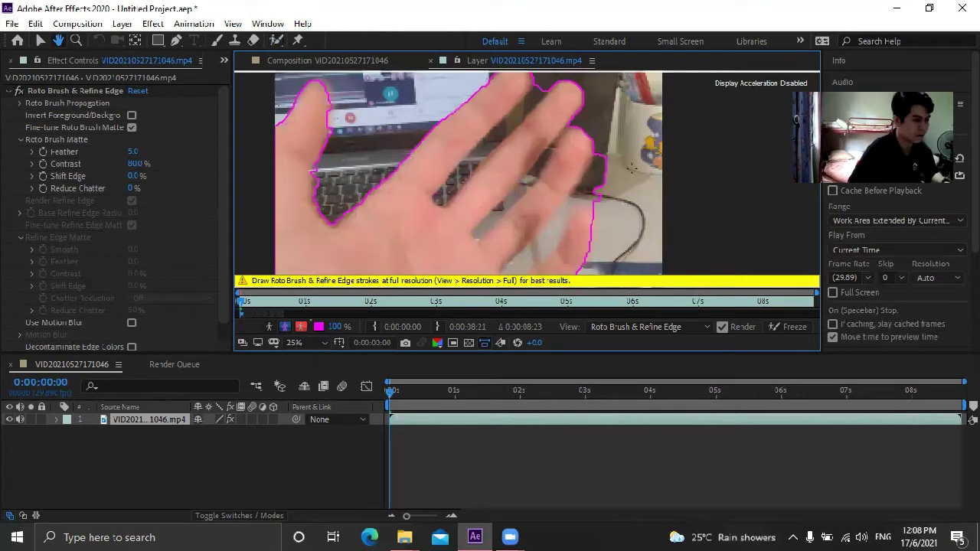
key(alt+w)
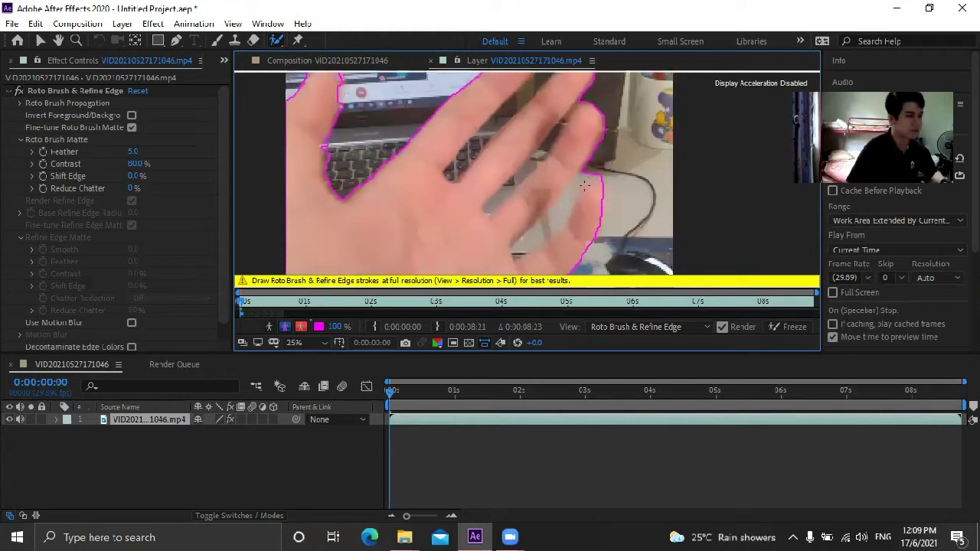
key(h)
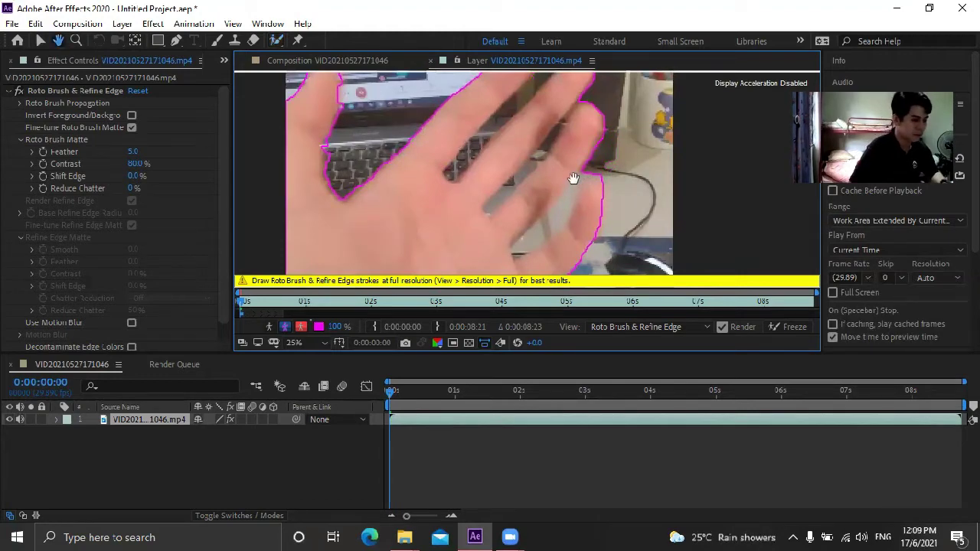
scroll(573, 178, up, 2)
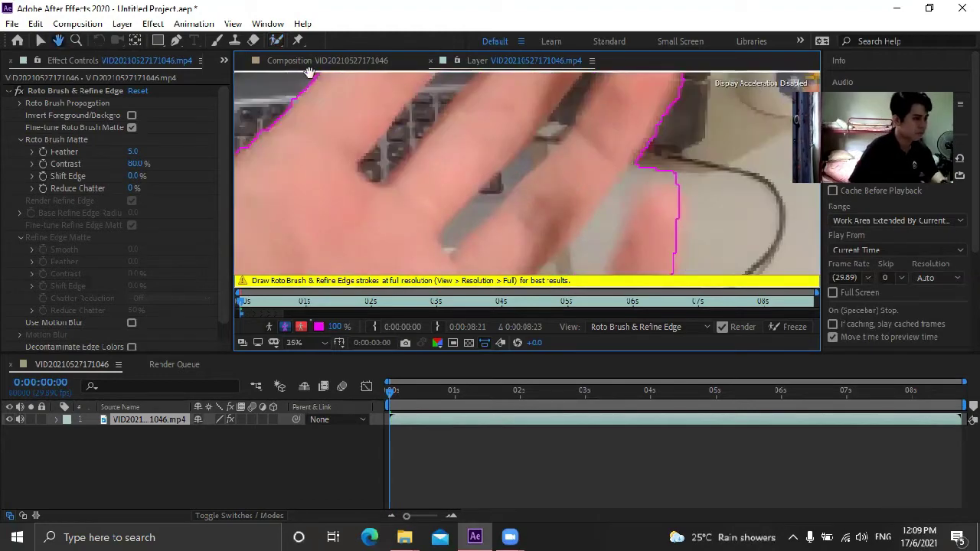
scroll(309, 73, down, 2)
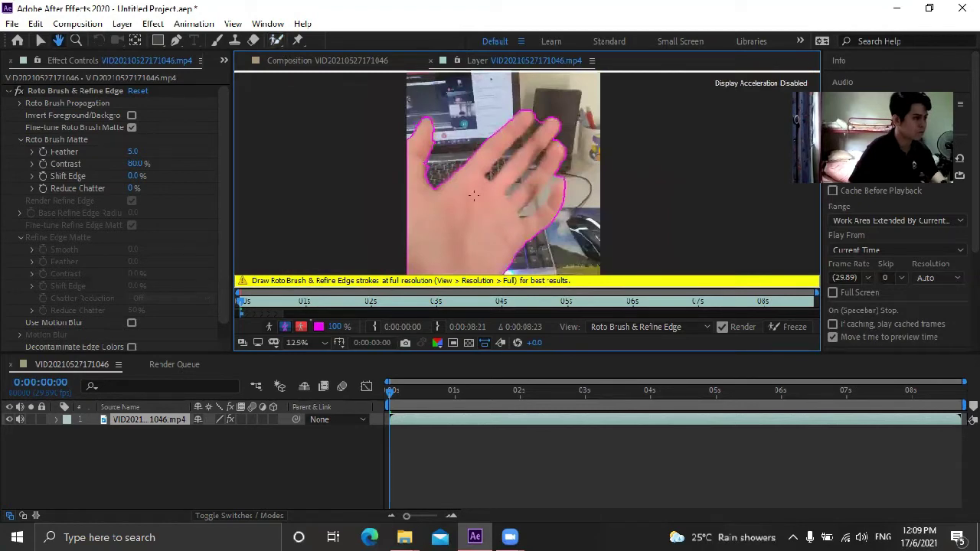
key(alt+w)
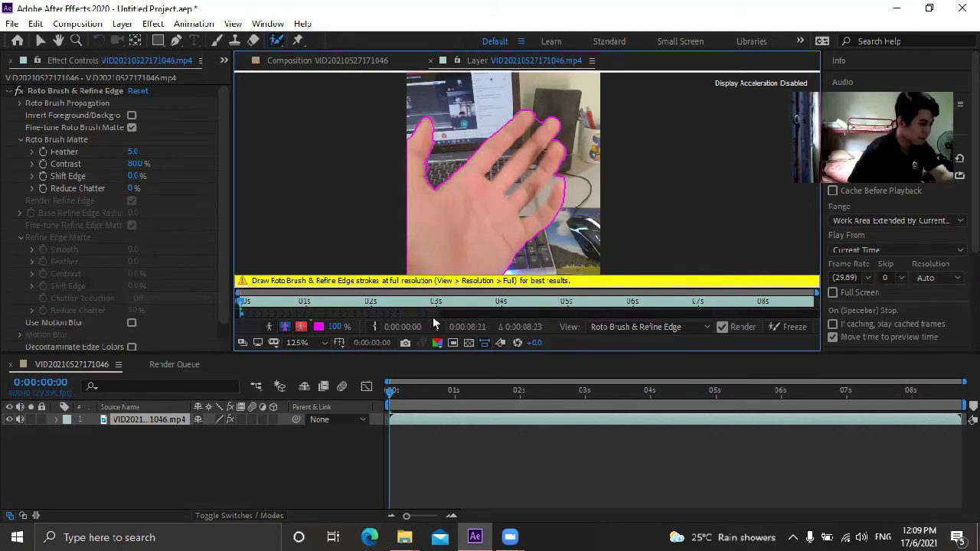
Step: Shorten the Roto Brush span to end at about 2 seconds, preview the propagated outline and return to the first frame
mouse_move(437, 314)
mouse_down()
mouse_move(359, 315)
mouse_move(372, 320)
mouse_up()
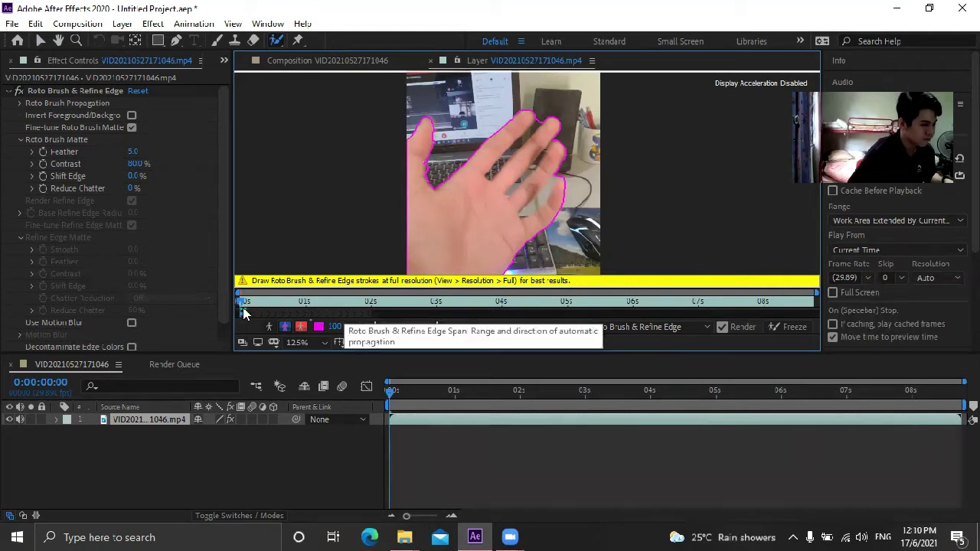
key(space)
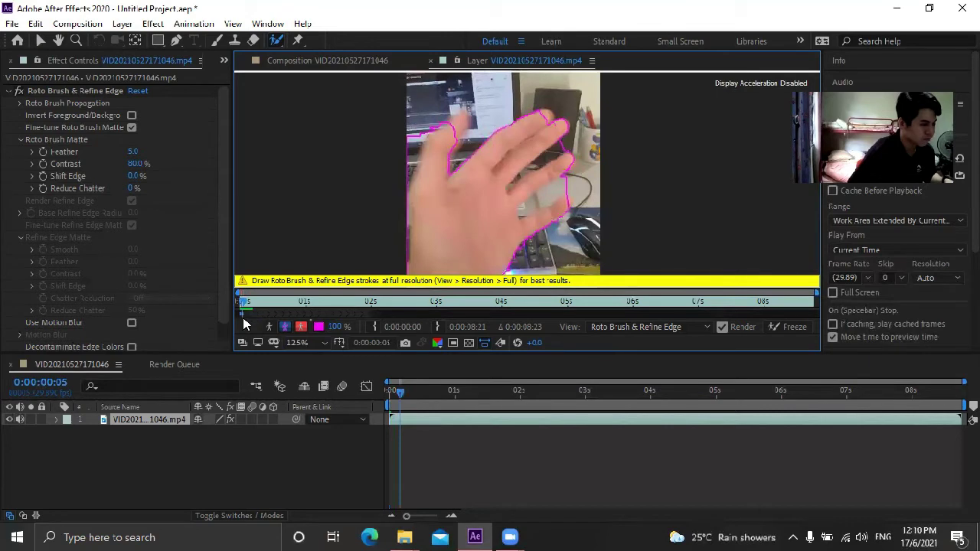
key(Page_Up)
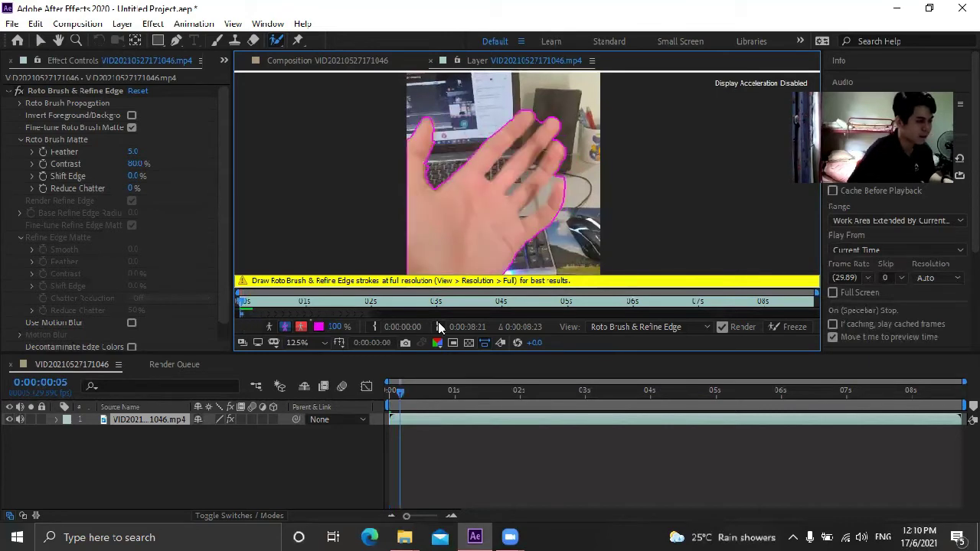
key(space)
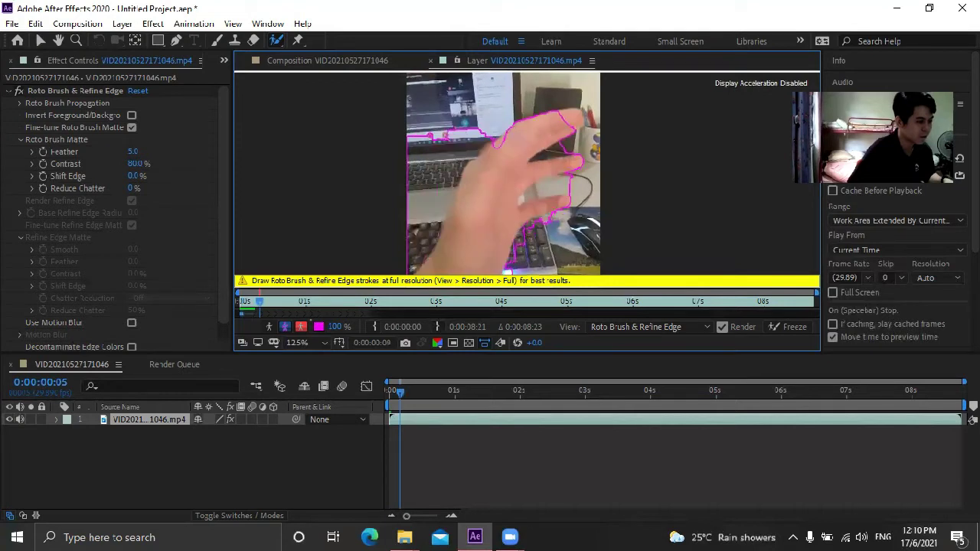
key(Home)
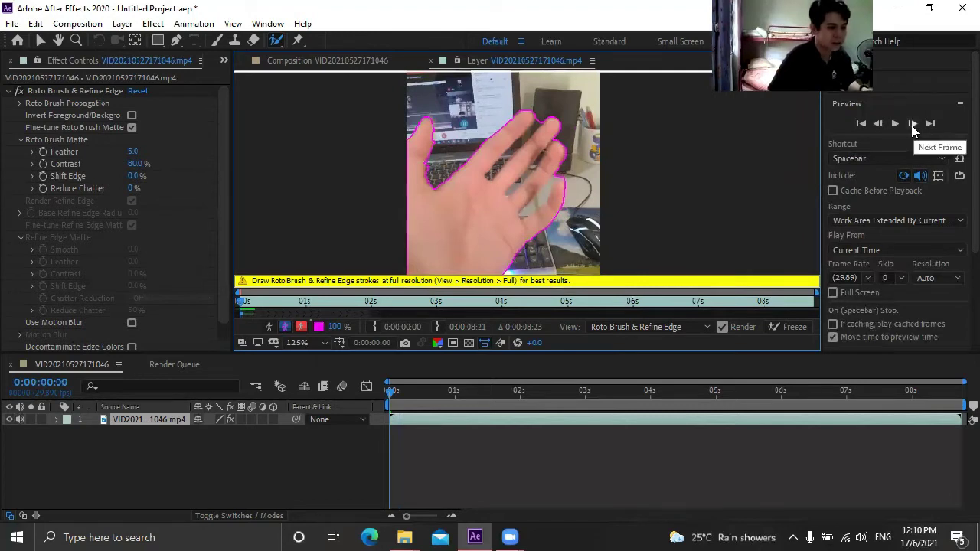
Step: Advance to frame 0:00:00:01 and add the missing thumb tip to the Roto Brush selection
click(911, 123)
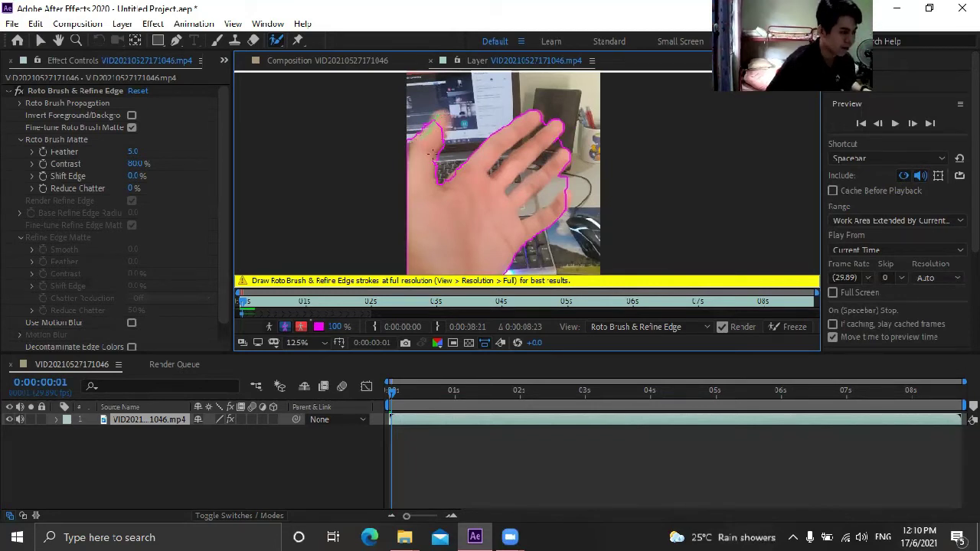
drag(418, 139, 445, 130)
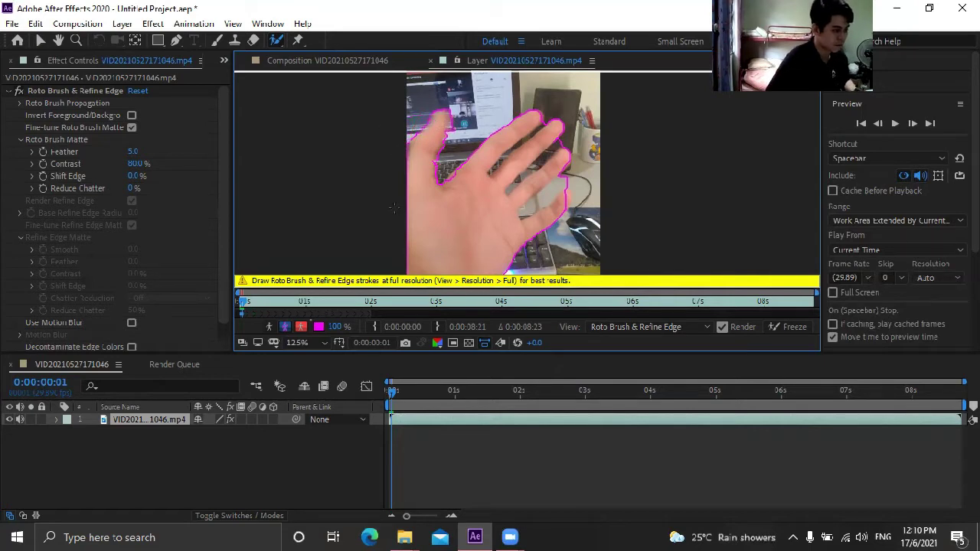
key(period)
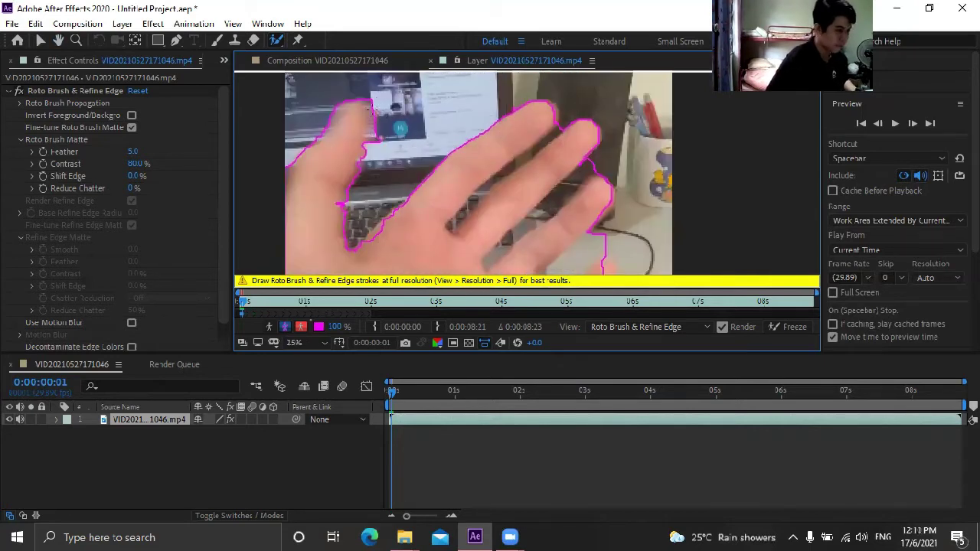
scroll(375, 106, up, 1)
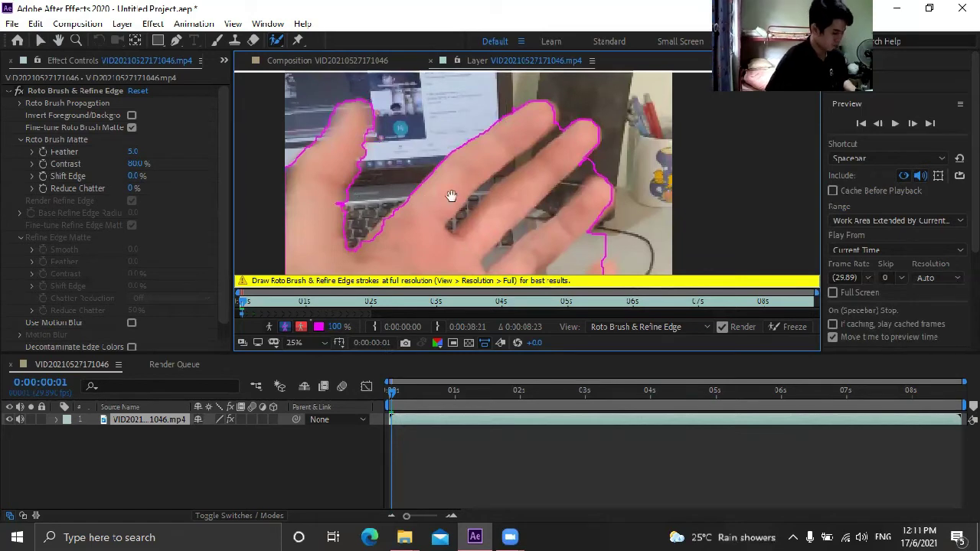
key(comma)
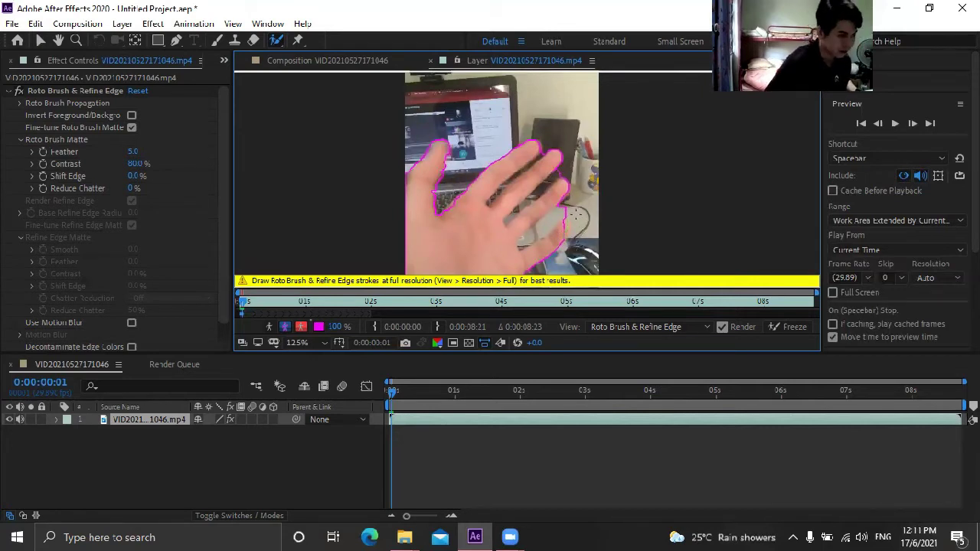
Step: Refine the Roto Brush selection around the little fingertip, leaving out the desk area between it and the ring finger
drag(576, 214, 576, 224)
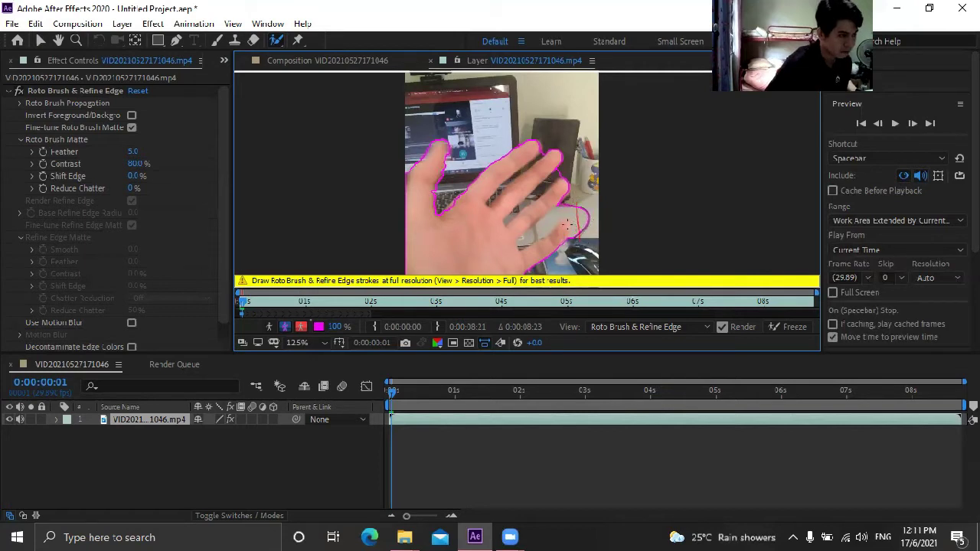
key(ctrl+z)
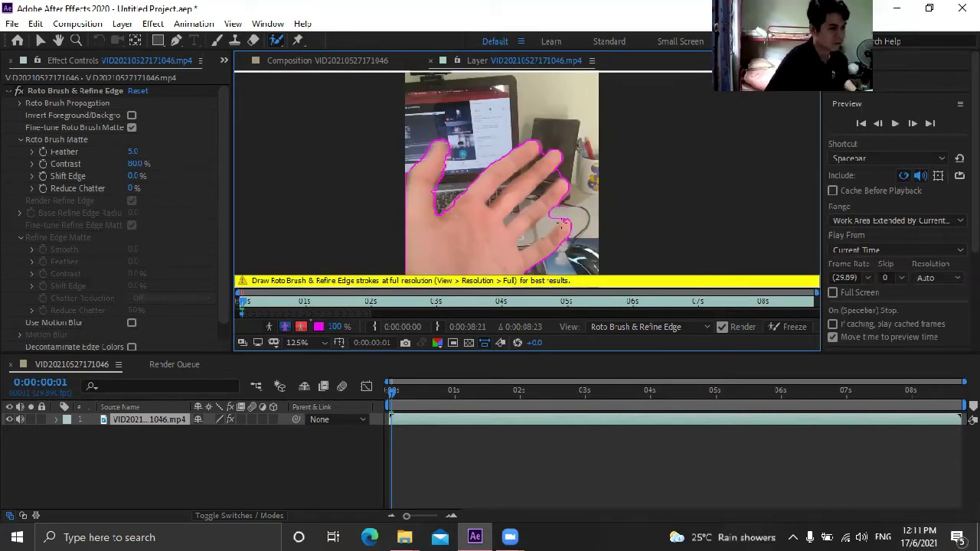
drag(566, 220, 555, 241)
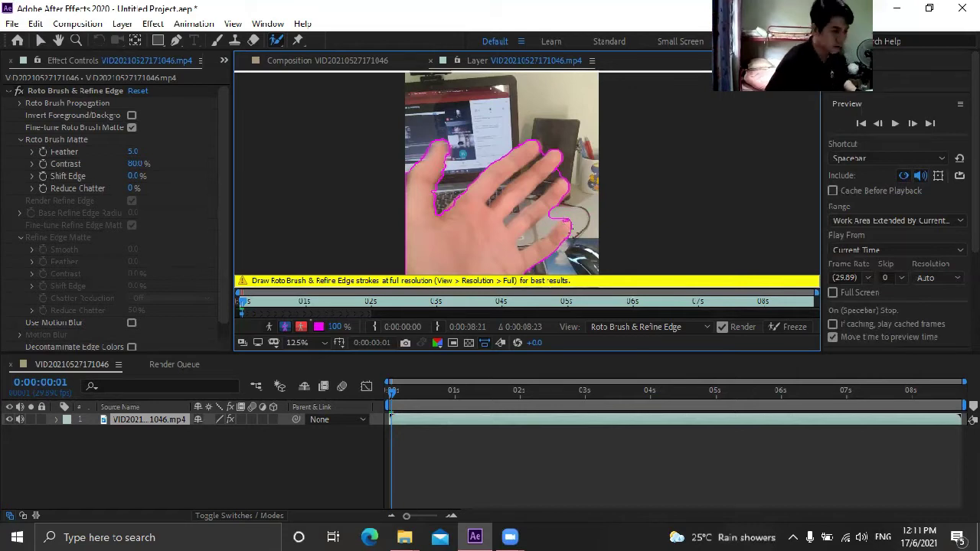
key(period)
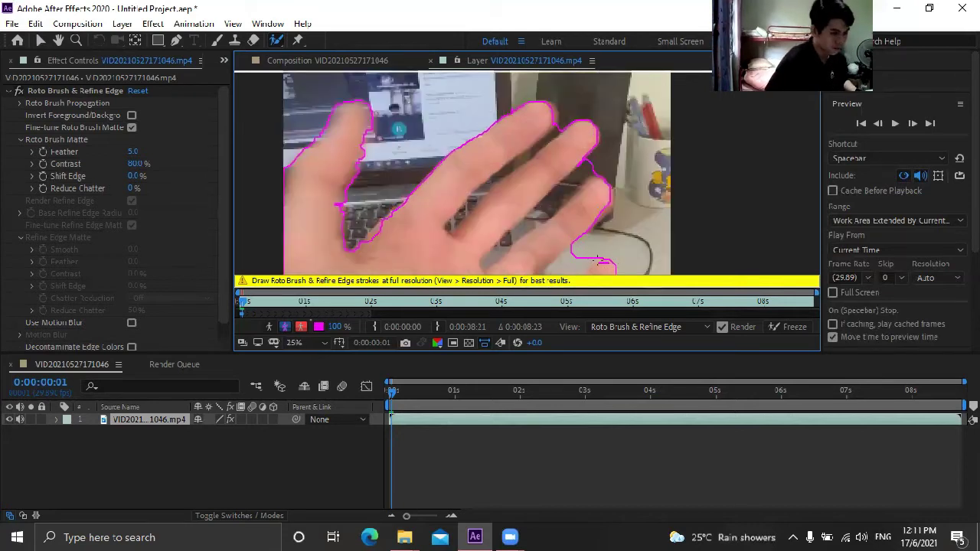
key(space)
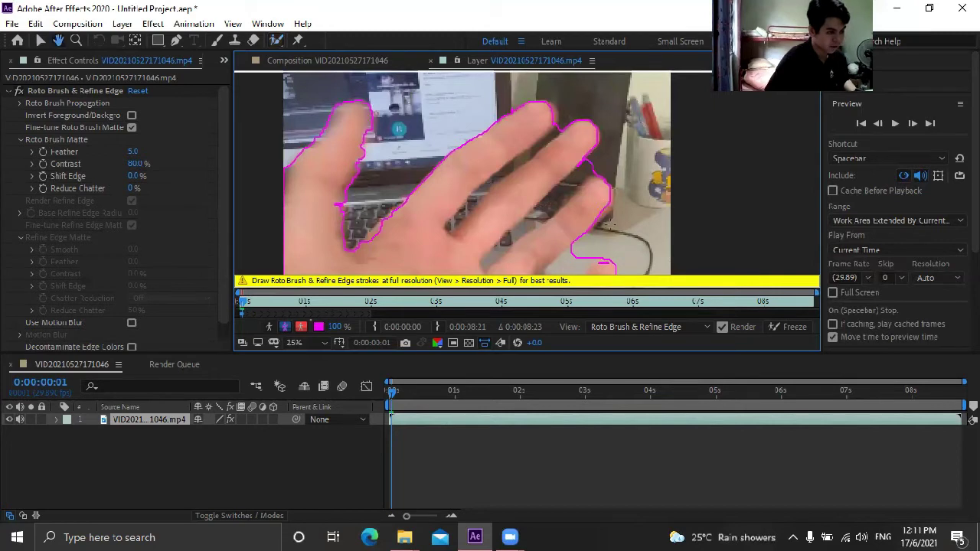
scroll(610, 224, down, 2)
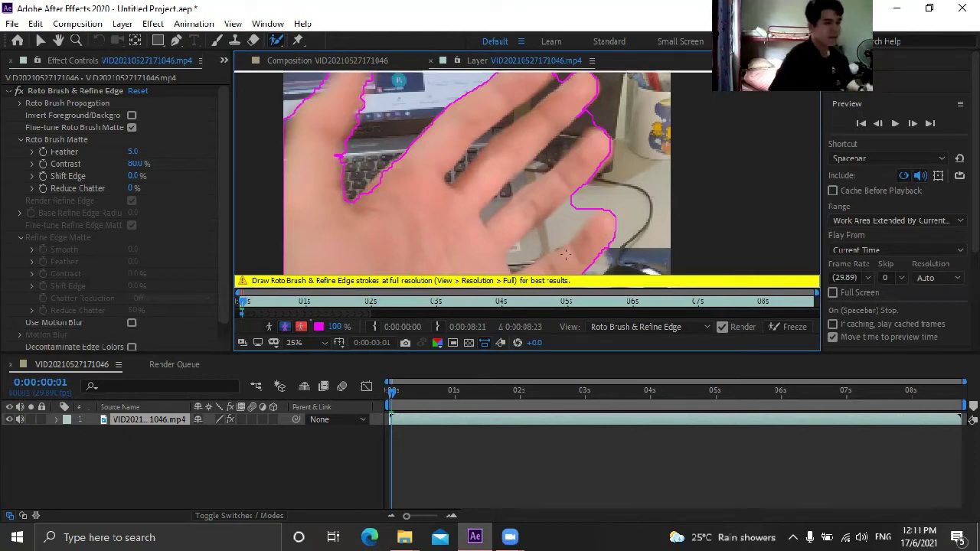
Step: Advance to frame 0:00:00:02 and subtract the laptop screen area on the outer side of the thumb from the Roto Brush selection
click(914, 128)
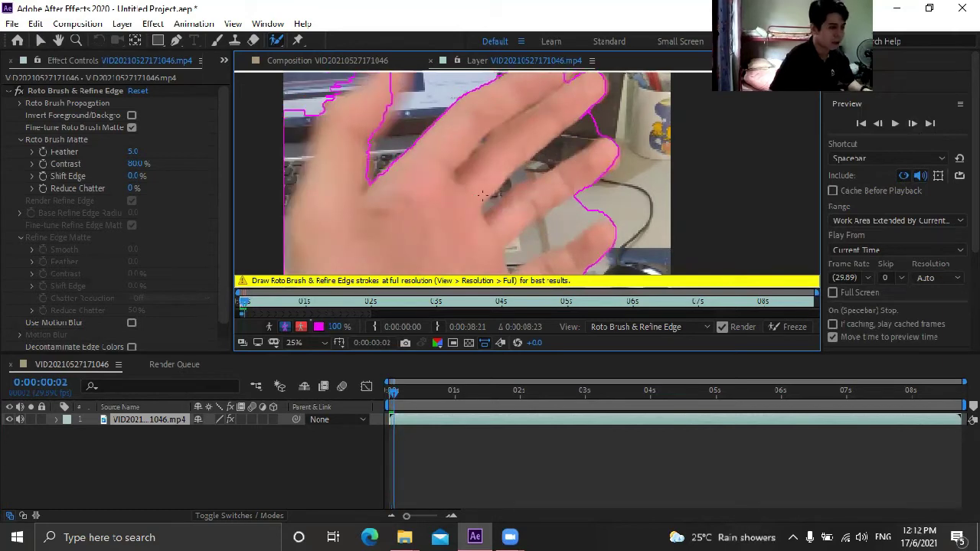
key(comma)
drag(405, 139, 431, 161)
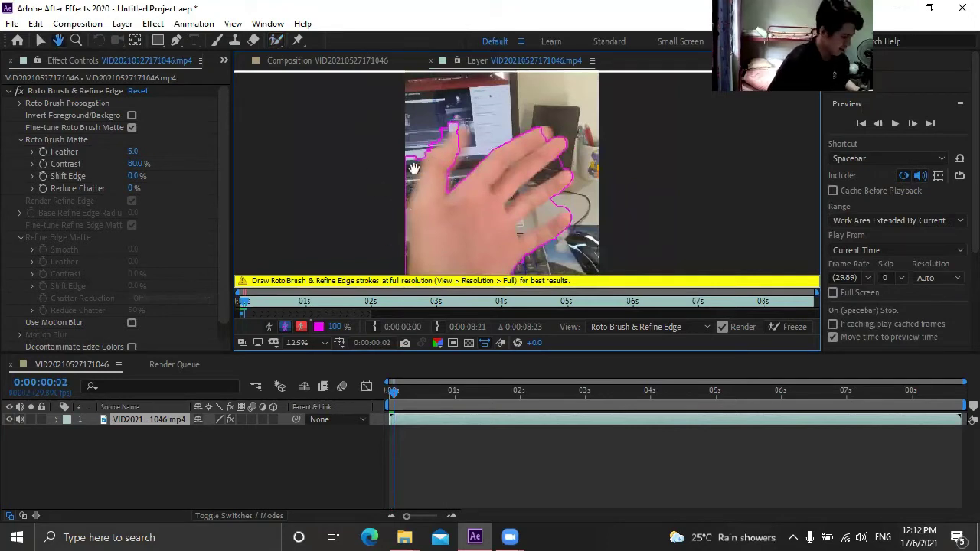
click(277, 40)
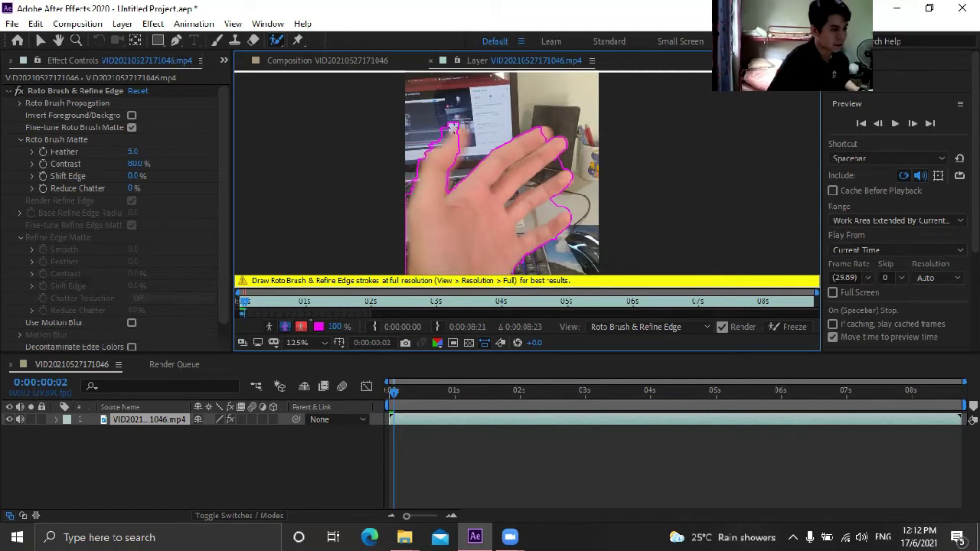
key(ctrl+z)
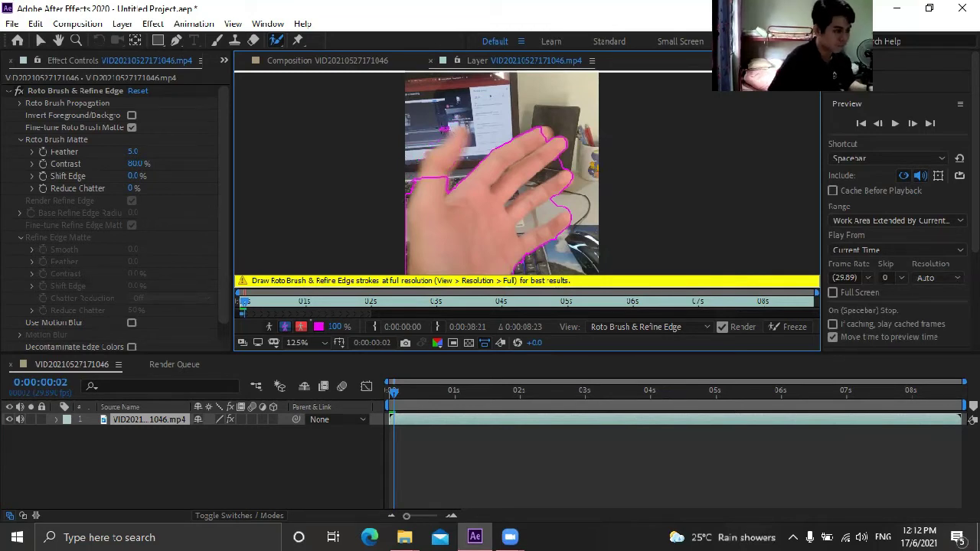
drag(436, 178, 430, 164)
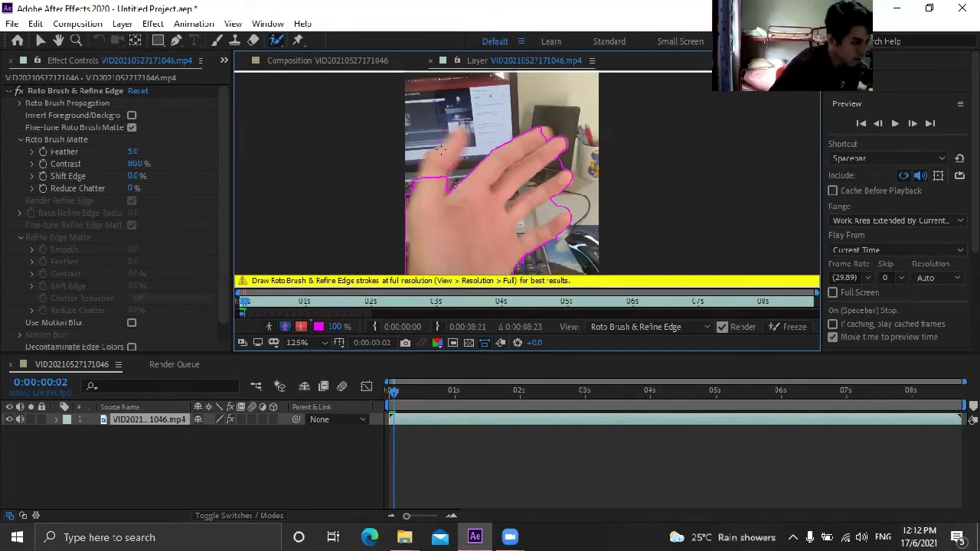
Step: Add the thumb back to the Roto Brush selection and subtract the laptop area between the thumb and index finger
mouse_move(455, 137)
mouse_down()
mouse_move(425, 175)
mouse_move(440, 188)
mouse_up()
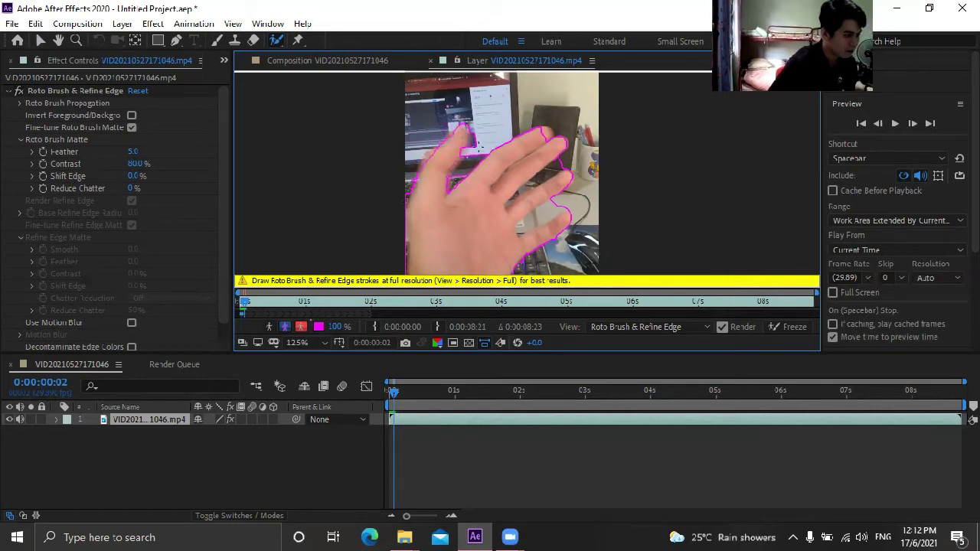
key(space)
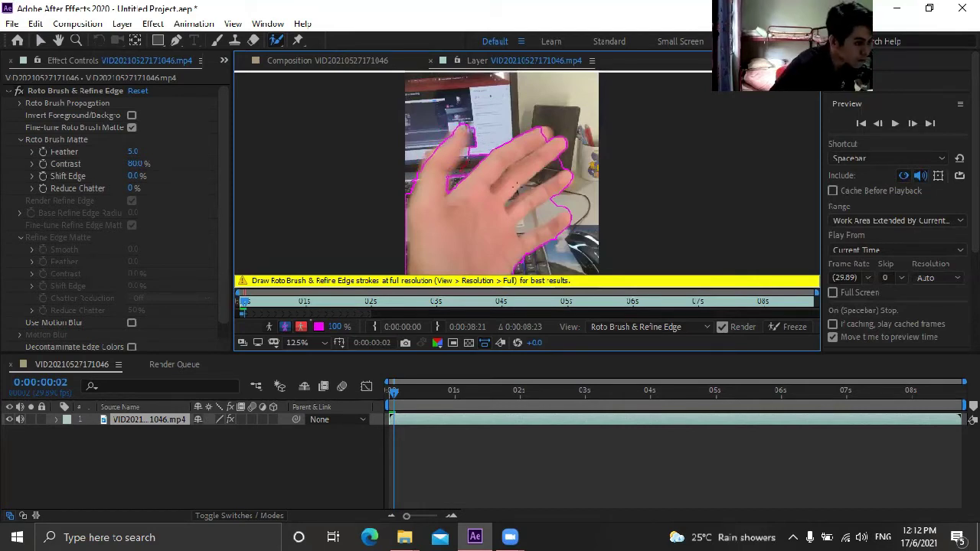
scroll(511, 185, up, 1)
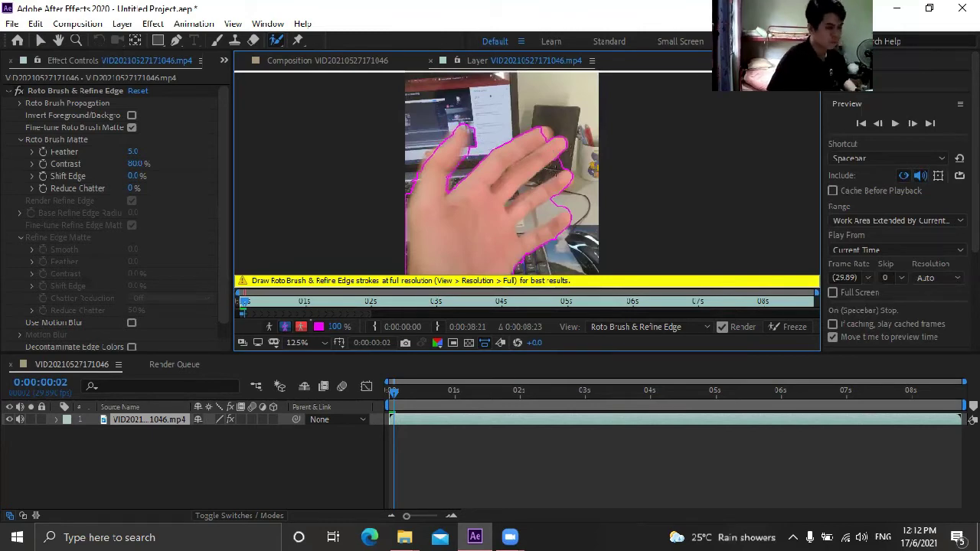
Step: Add the index fingertip to the Roto Brush selection on frame 0:00:00:02 and fill the gap inside it
key(period)
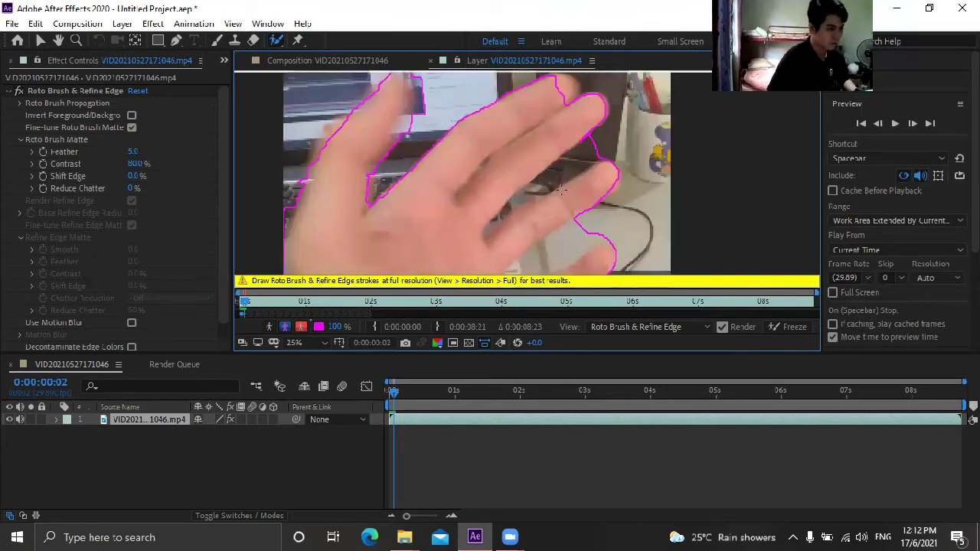
mouse_move(572, 116)
mouse_down()
mouse_move(555, 163)
mouse_move(542, 129)
mouse_up()
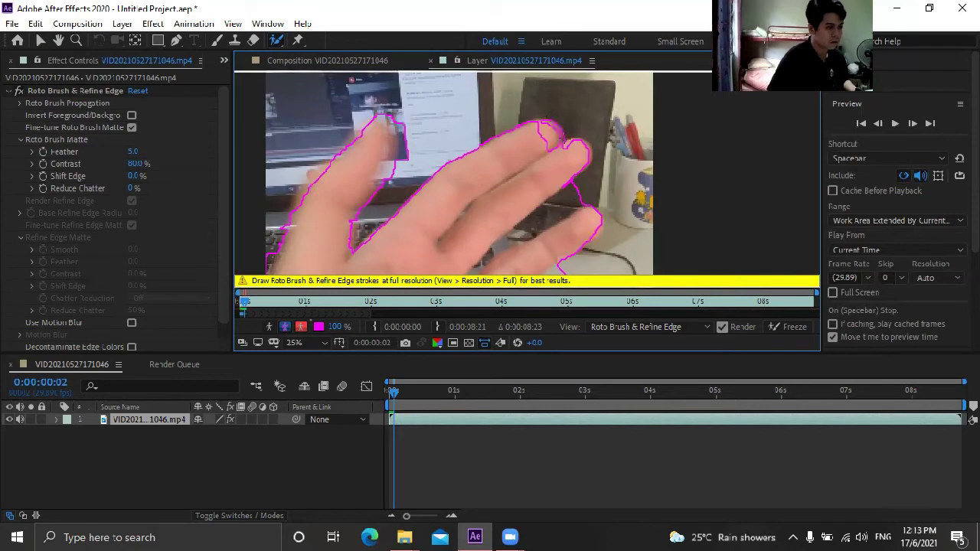
mouse_move(558, 144)
mouse_down()
mouse_move(522, 134)
mouse_move(552, 123)
mouse_up()
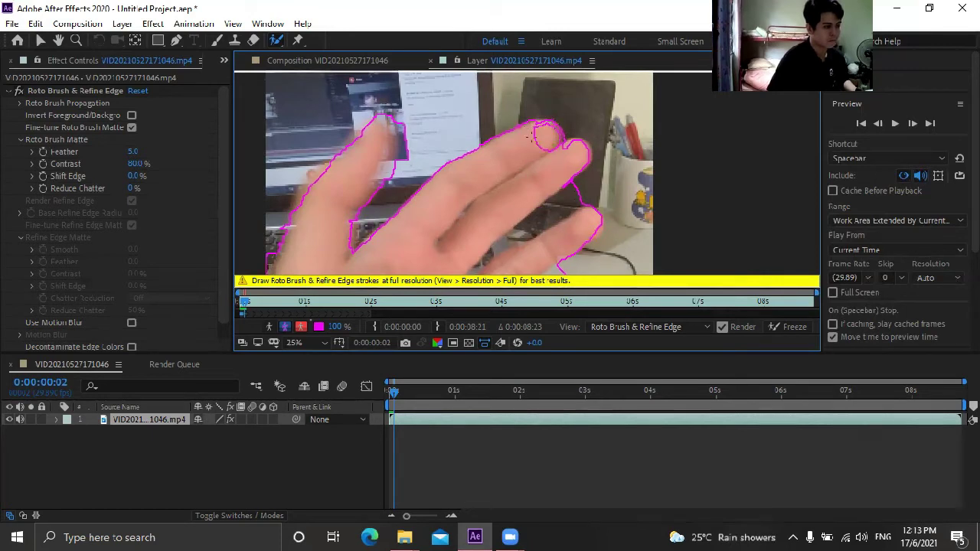
drag(528, 135, 534, 138)
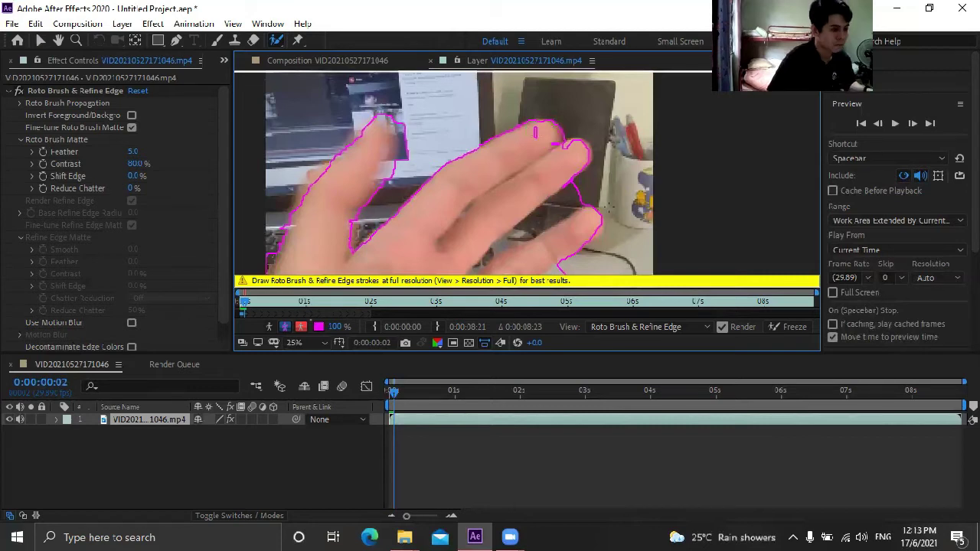
click(300, 304)
click(237, 297)
scroll(243, 302, down, 1)
scroll(243, 302, up, 1)
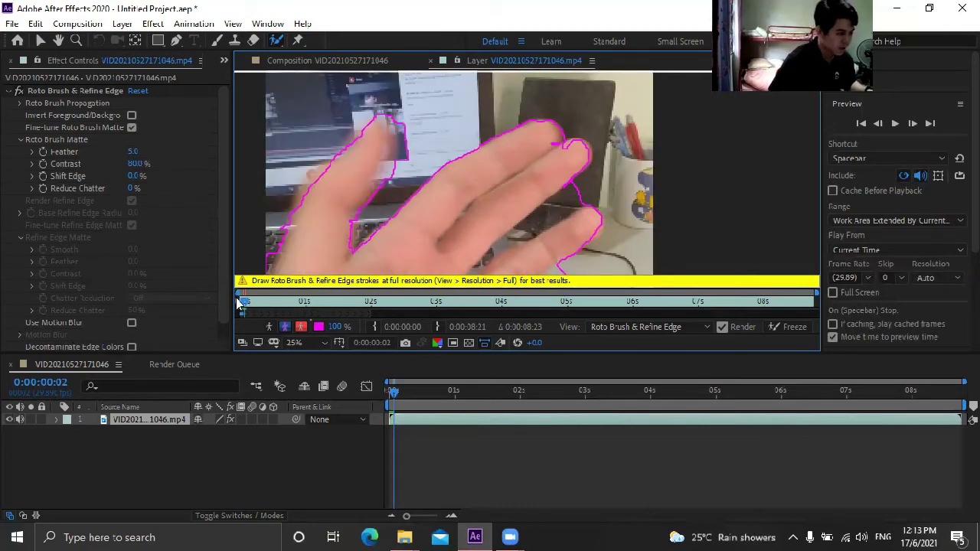
Step: Step through frames 0:00:00:00 to 0:00:00:02 to check the Roto Brush outline around the hand
click(238, 300)
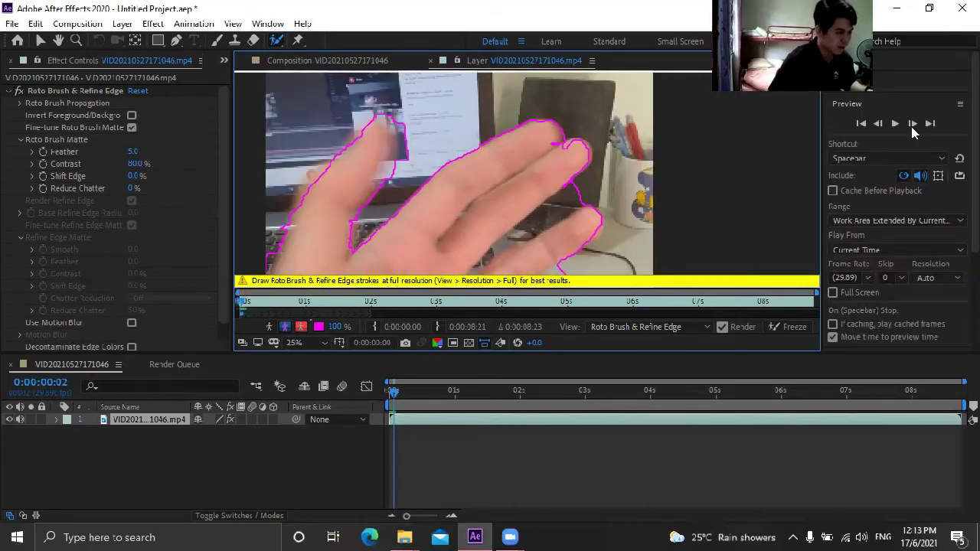
click(911, 128)
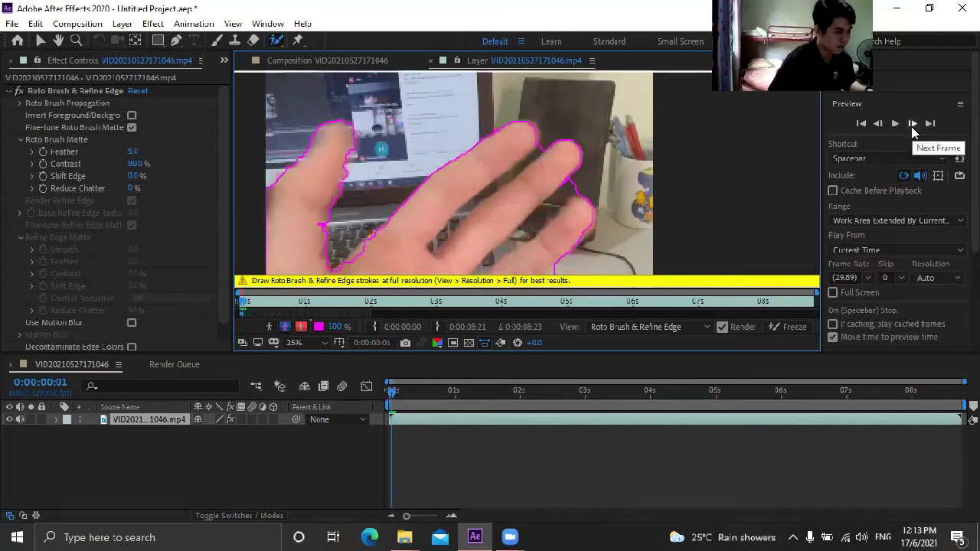
click(911, 128)
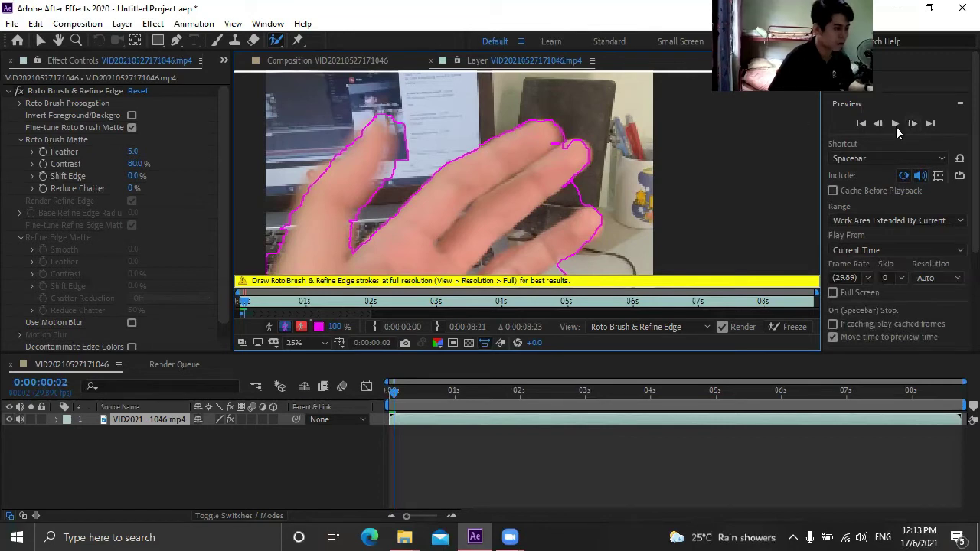
click(878, 124)
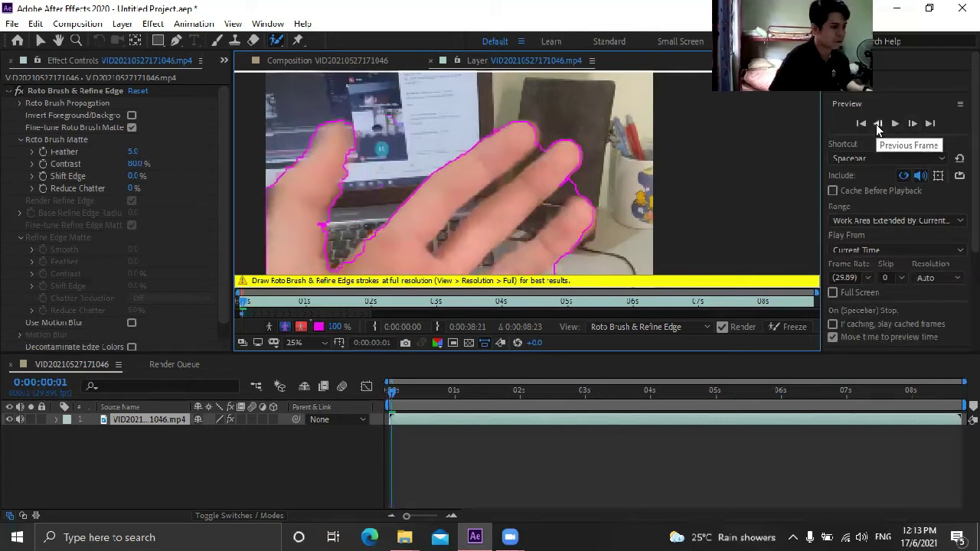
click(878, 124)
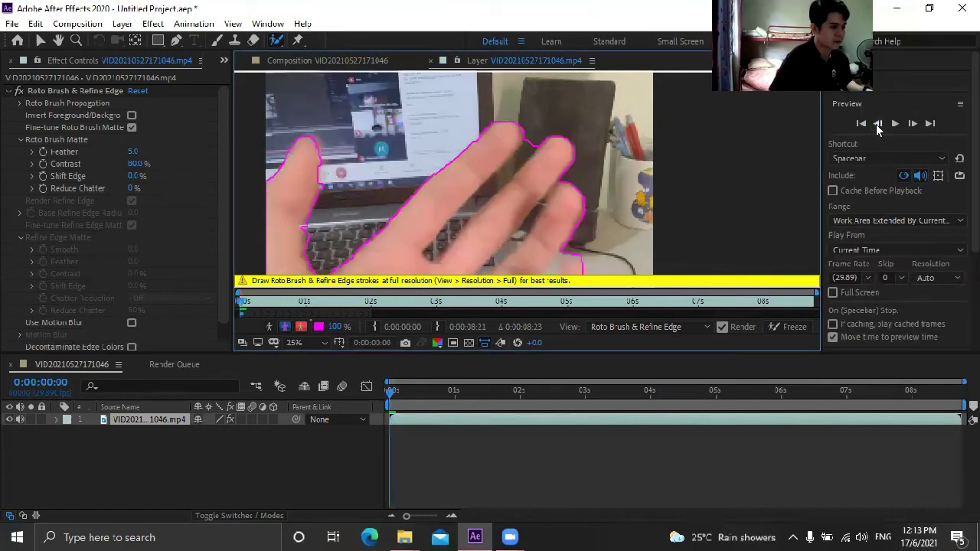
double_click(878, 124)
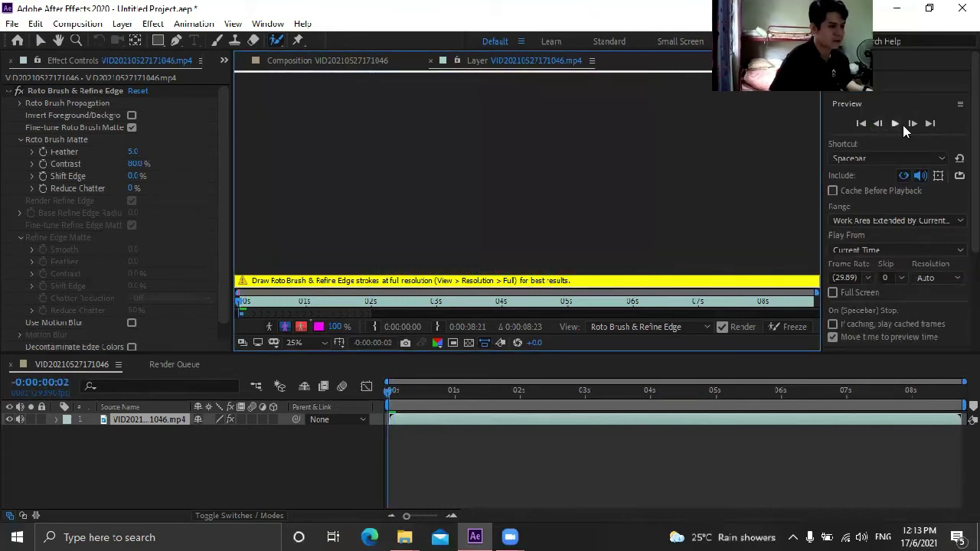
double_click(909, 124)
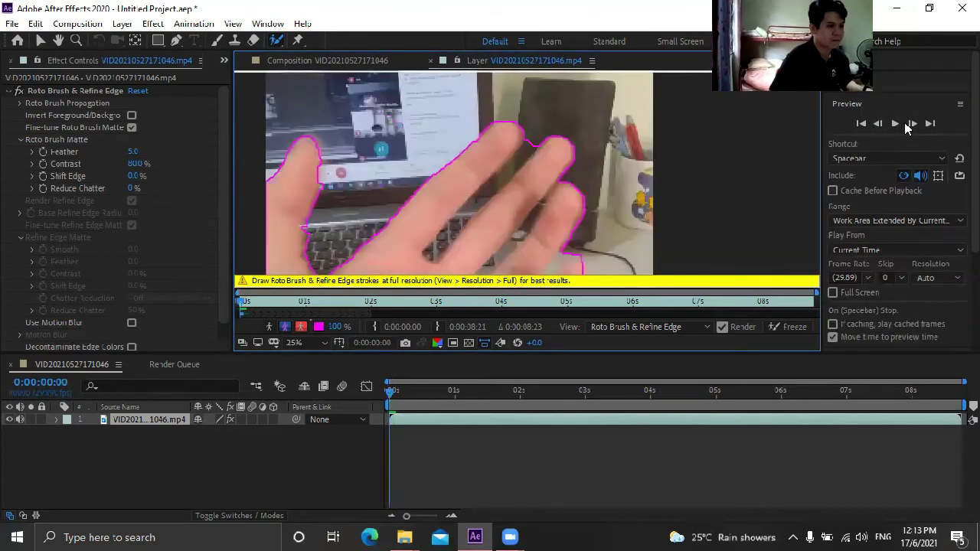
click(910, 124)
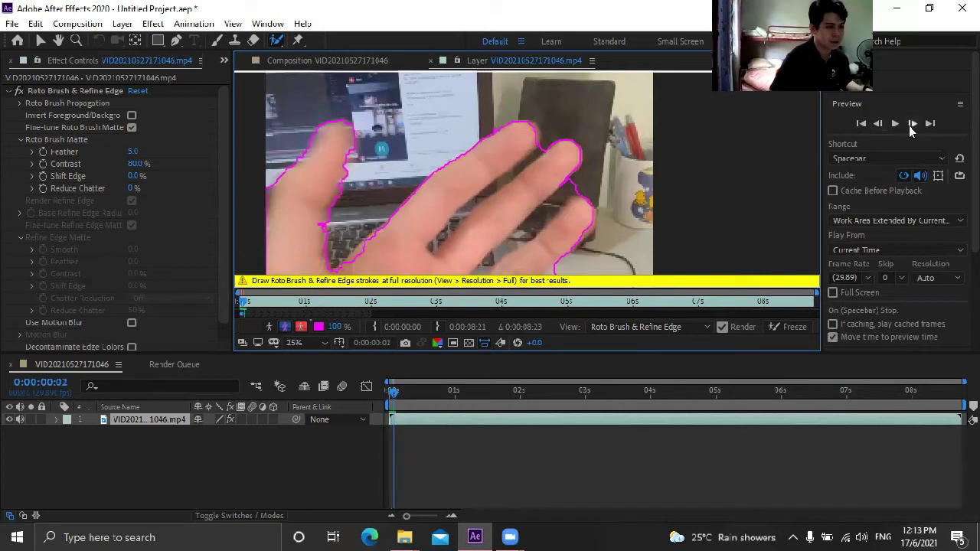
click(911, 125)
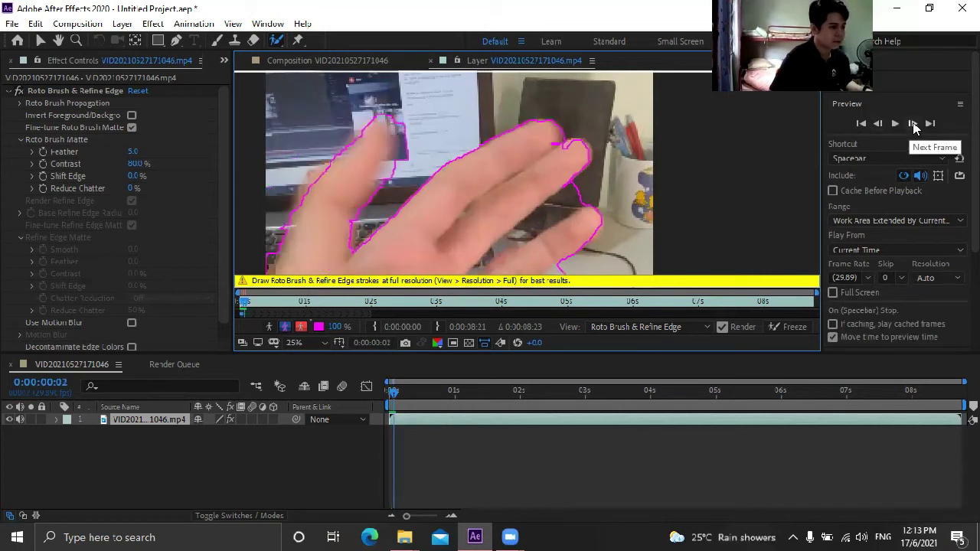
Step: Advance to frame 0:00:00:03 and subtract the laptop area on the outer side of the thumb from the Roto Brush selection
click(912, 125)
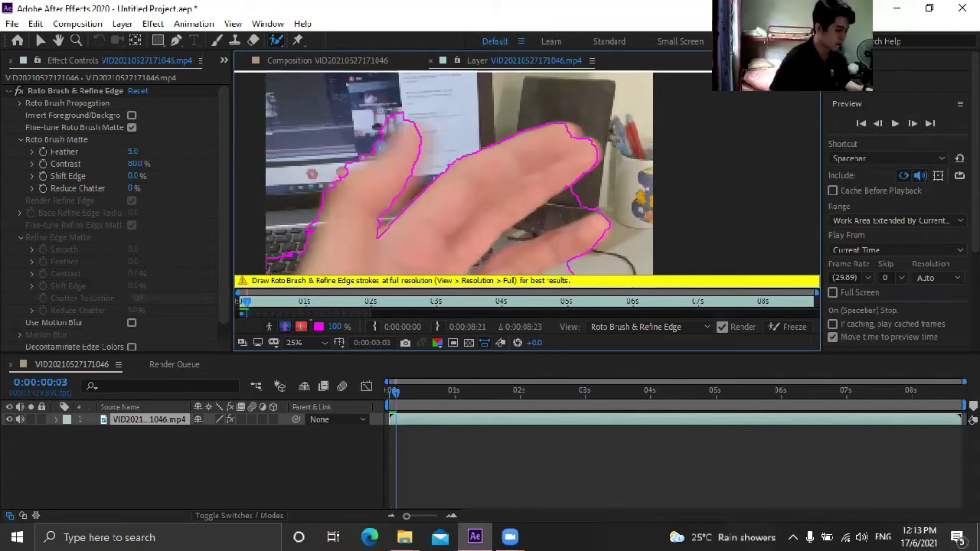
drag(316, 212, 399, 121)
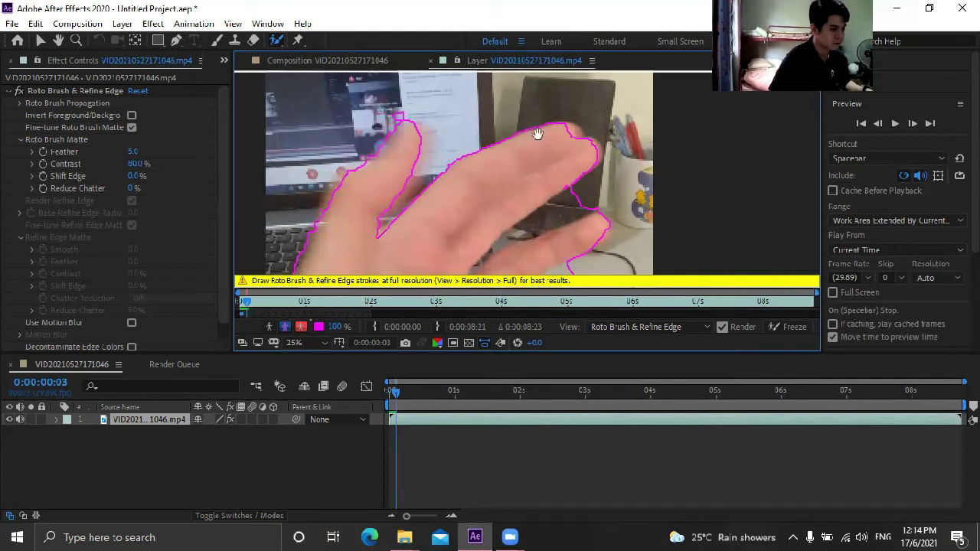
Step: Refine the Roto Brush selection around the middle and ring fingertips on frame 0:00:00:03, leaving out the background beside them
drag(558, 217, 329, 81)
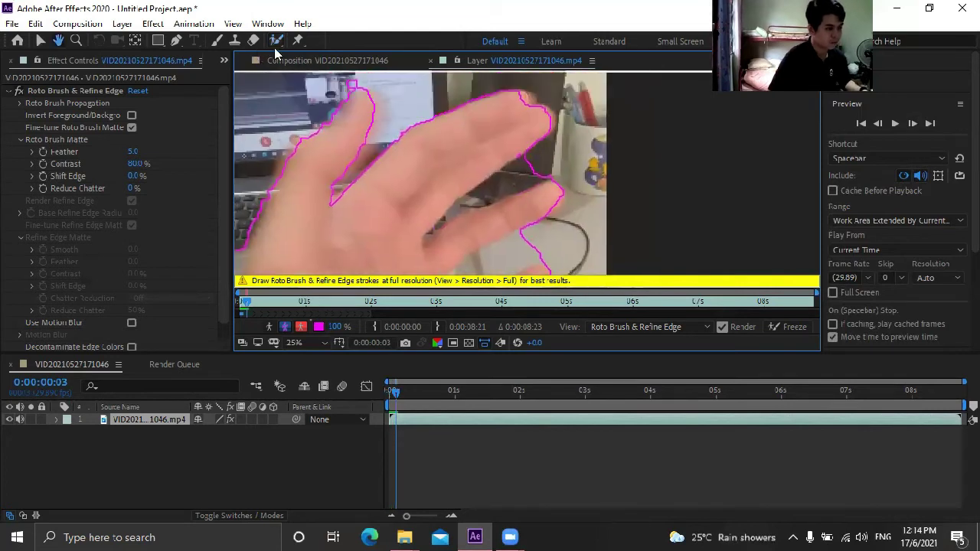
click(277, 40)
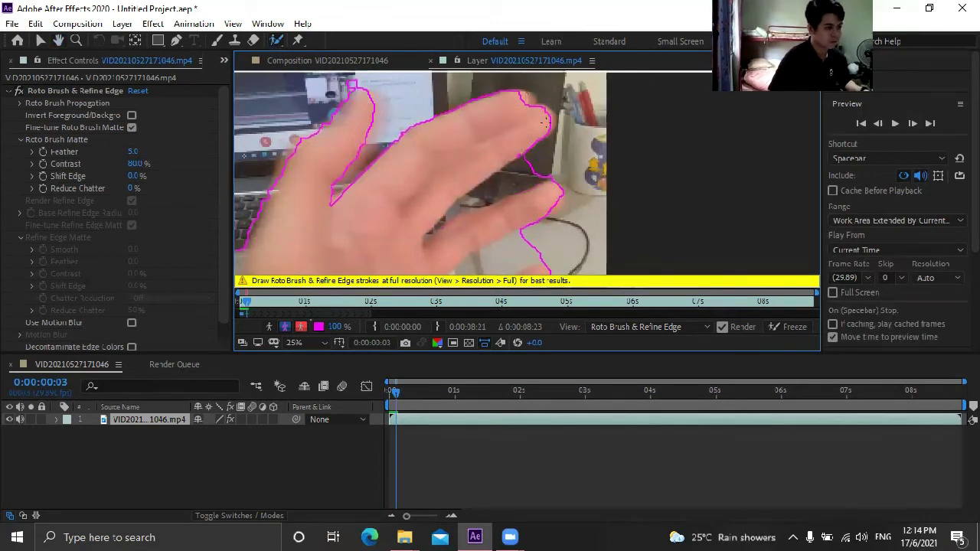
drag(558, 201, 584, 168)
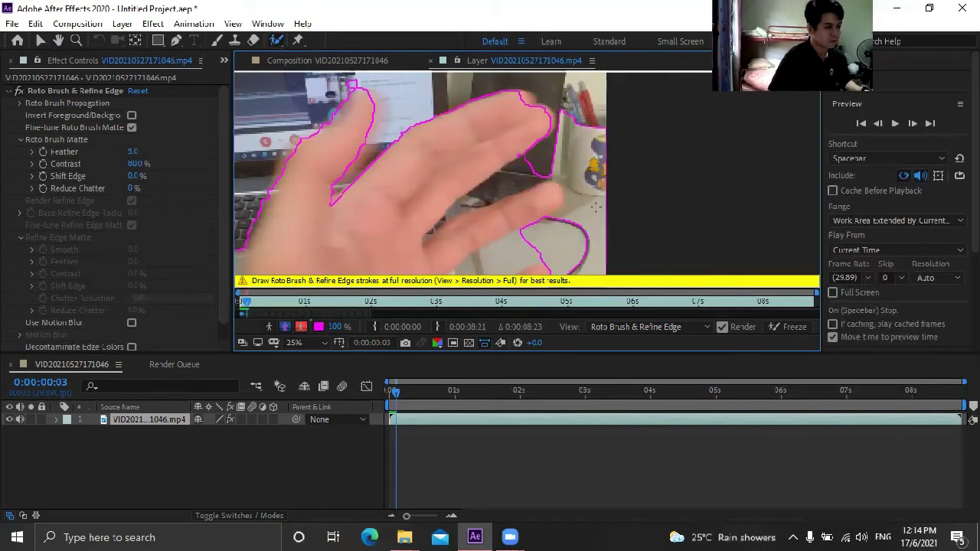
drag(589, 127, 594, 257)
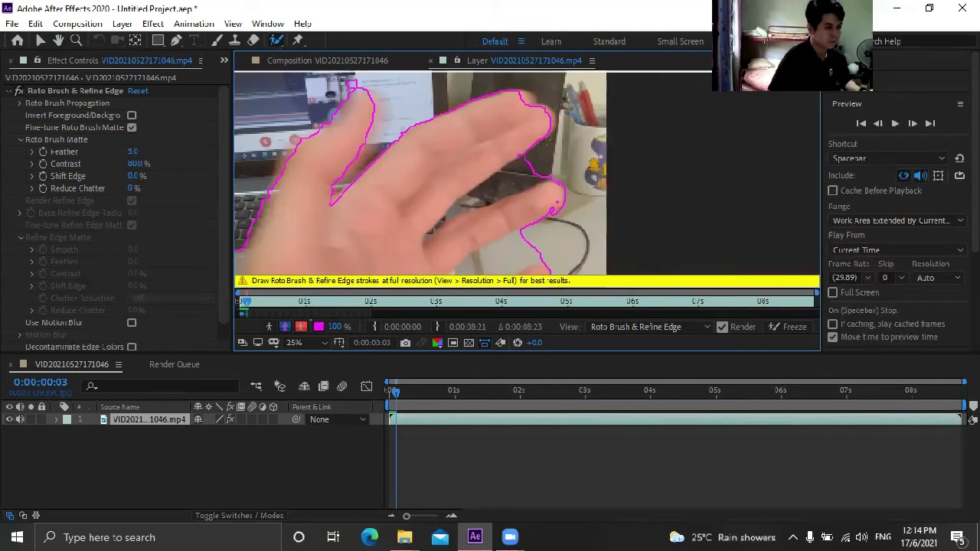
drag(545, 134, 529, 98)
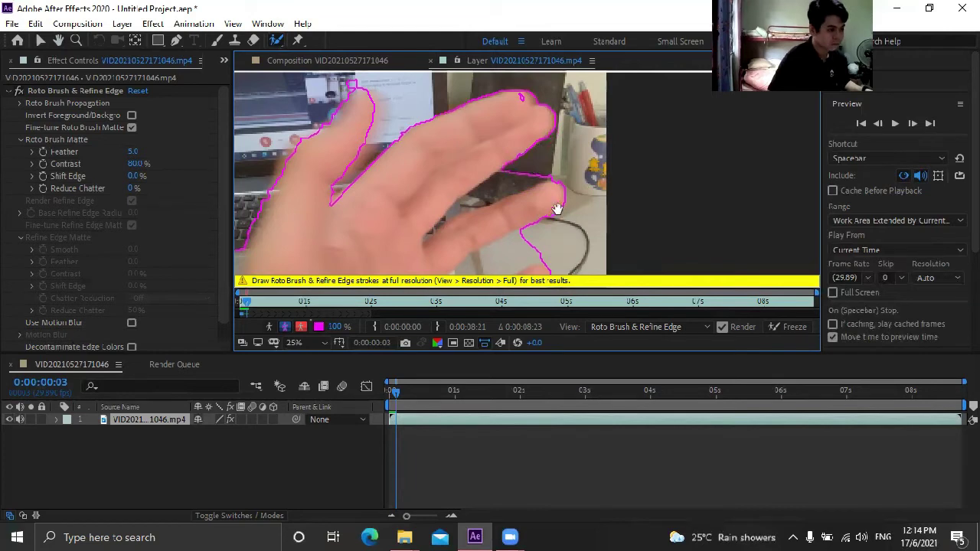
Step: Subtract the keyboard area below the little finger and the background along the thumb side of the palm from the Roto Brush selection
drag(557, 209, 546, 65)
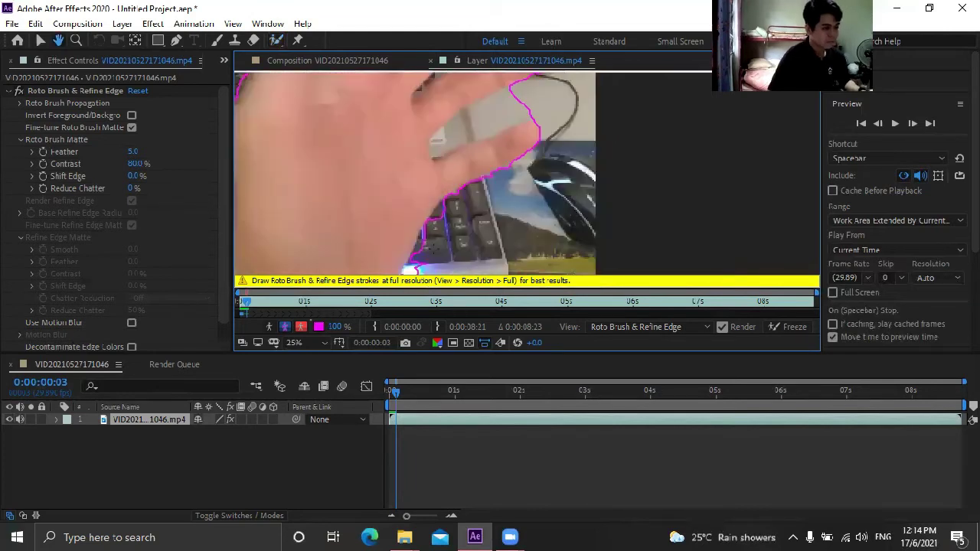
drag(436, 212, 455, 175)
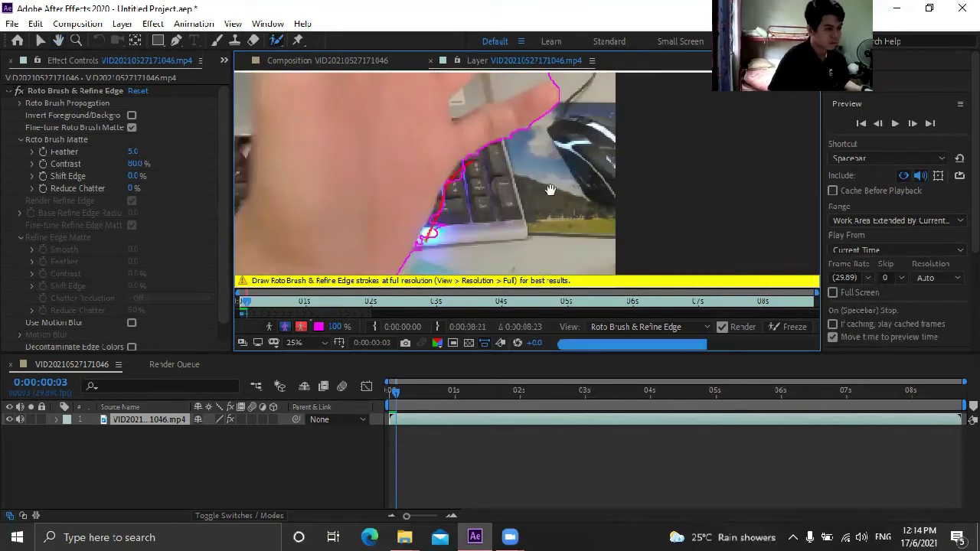
scroll(578, 240, up, 2)
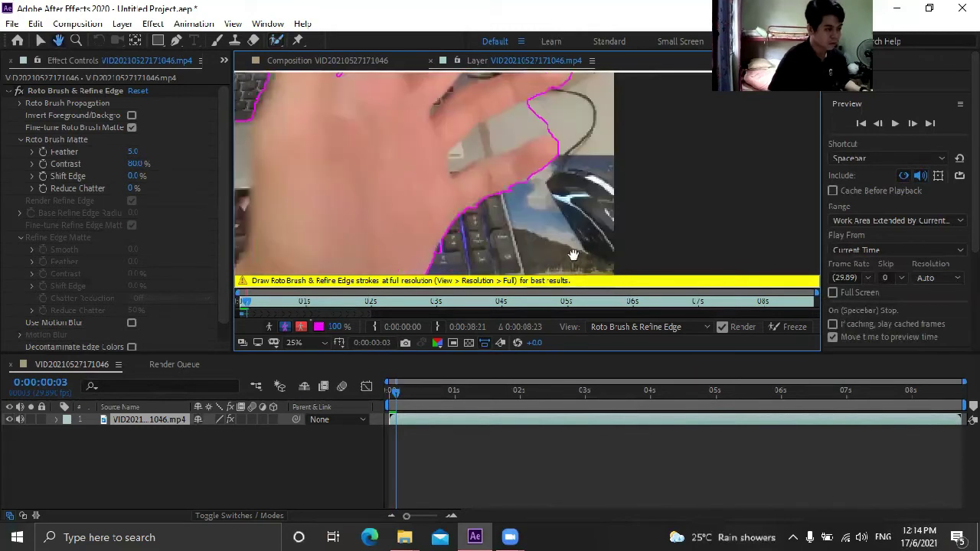
scroll(558, 220, down, 1)
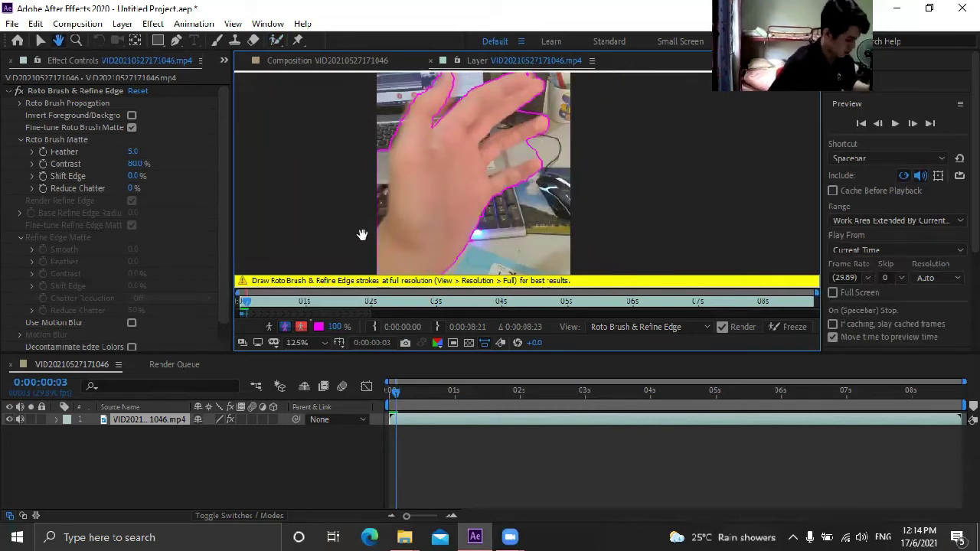
click(278, 43)
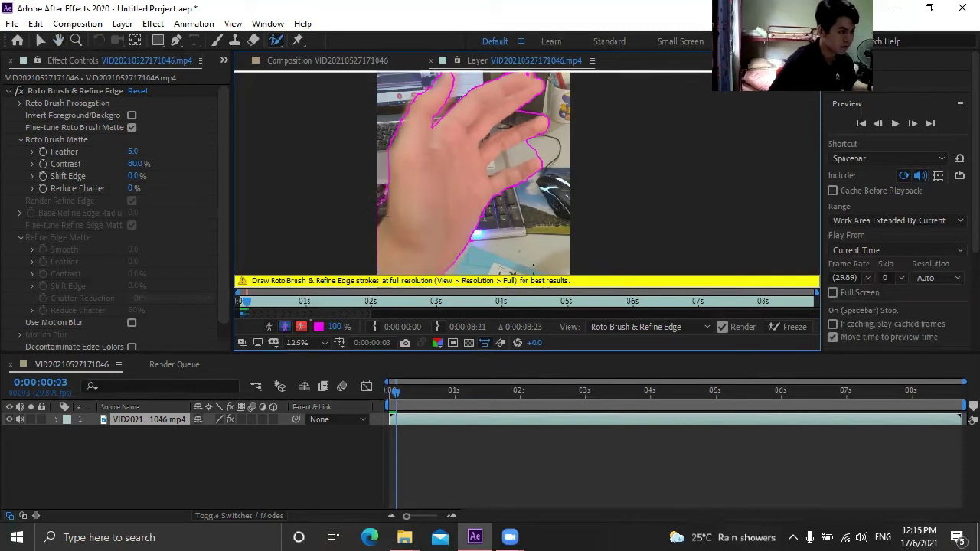
Step: Return to frame 0:00:00:00 and compare the alpha matte, cut-out and alpha boundary views of the hand
click(239, 306)
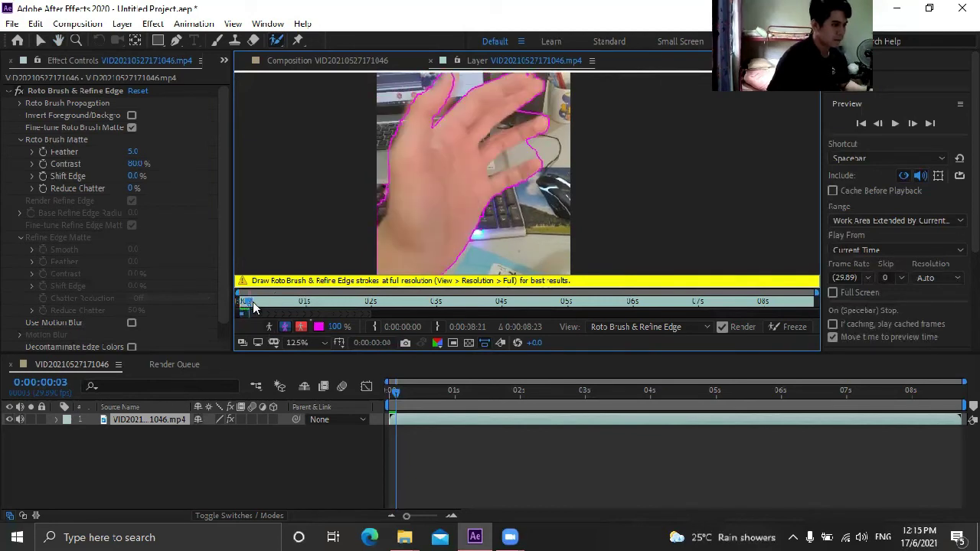
click(253, 304)
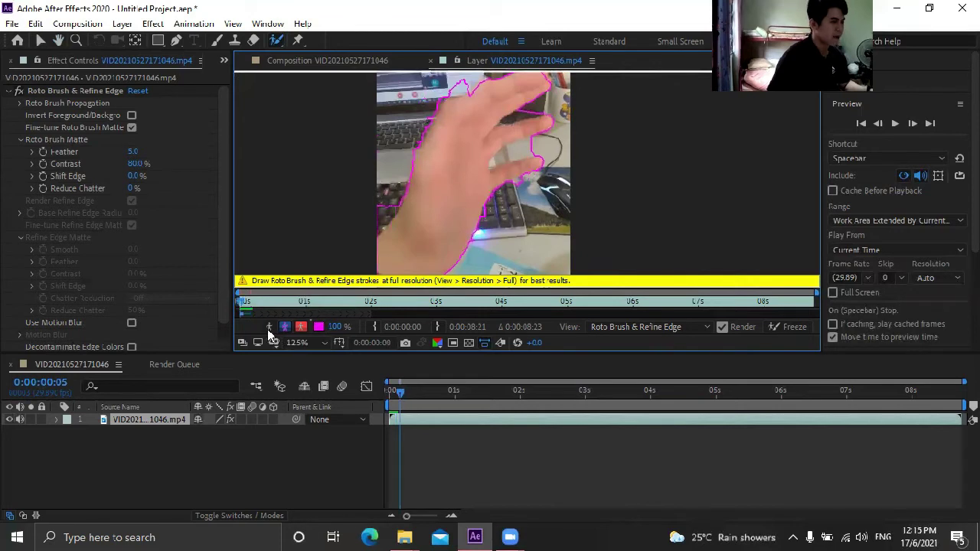
key(Home)
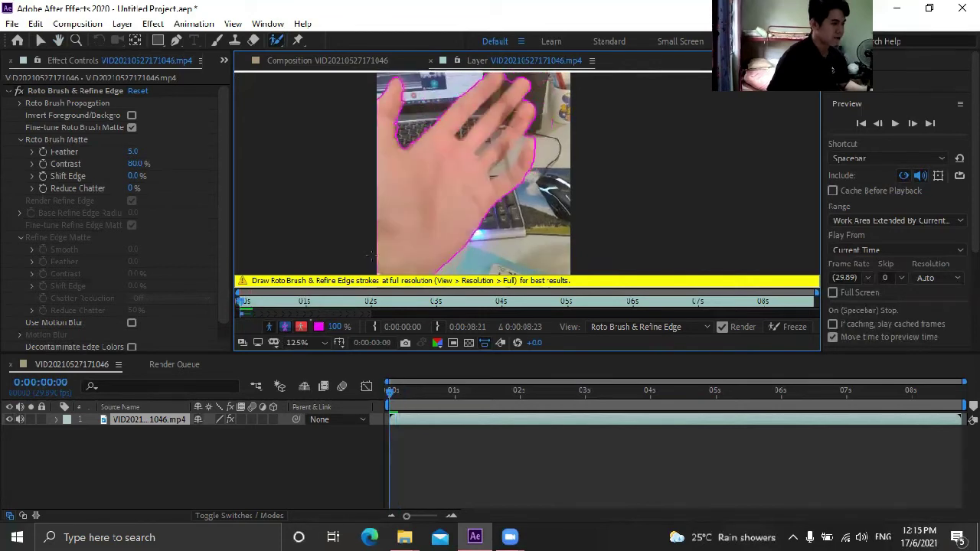
key(alt+4)
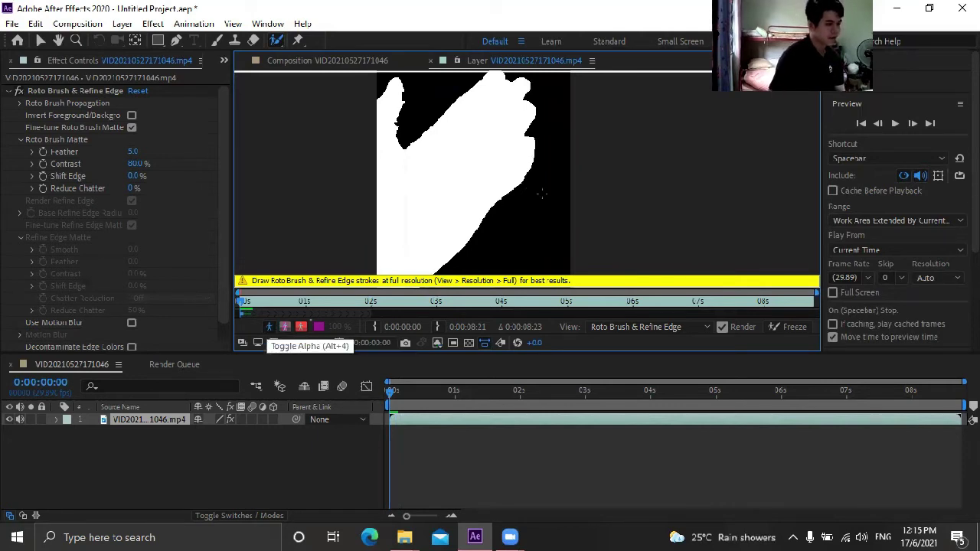
click(284, 327)
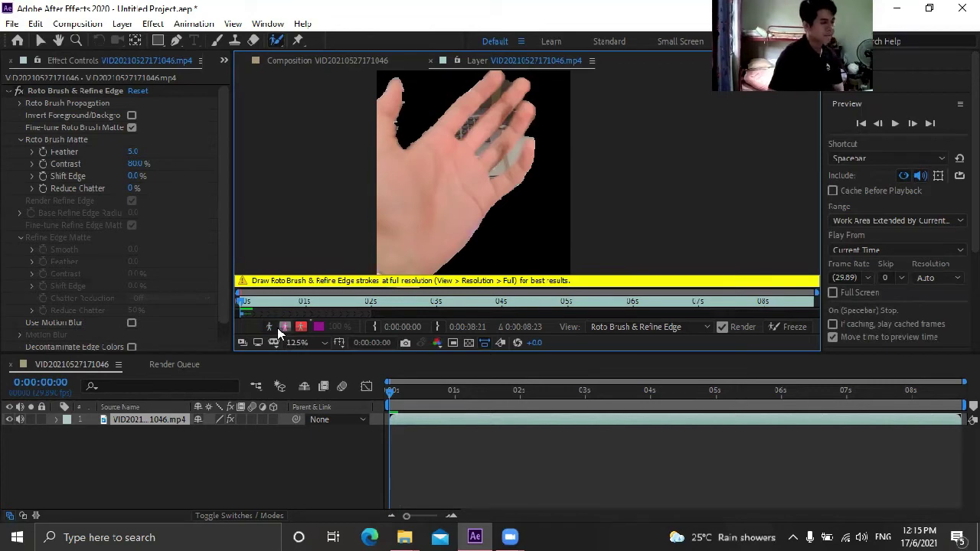
click(284, 327)
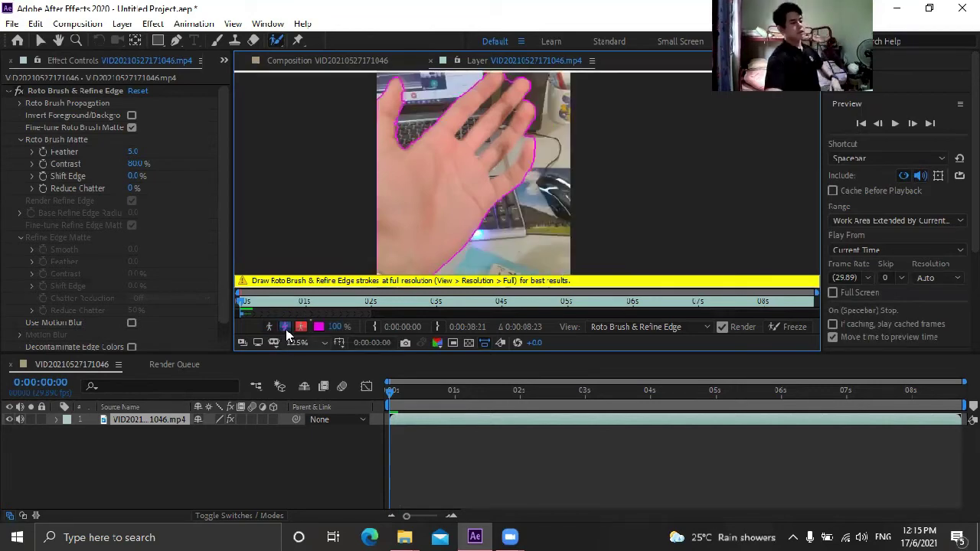
click(284, 327)
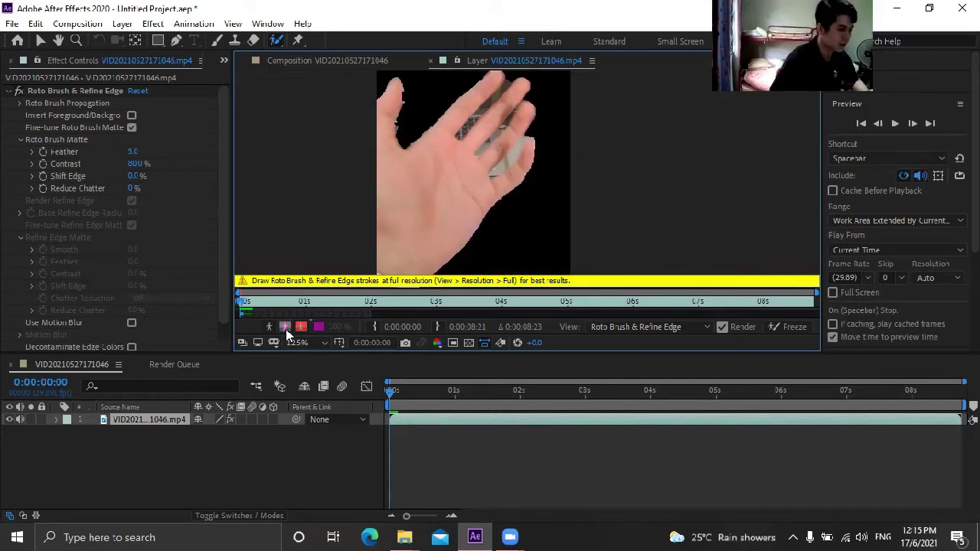
click(285, 327)
Step: Display the Roto Brush matte as an alpha overlay and set the overlay colour to blue 0552D1
click(300, 328)
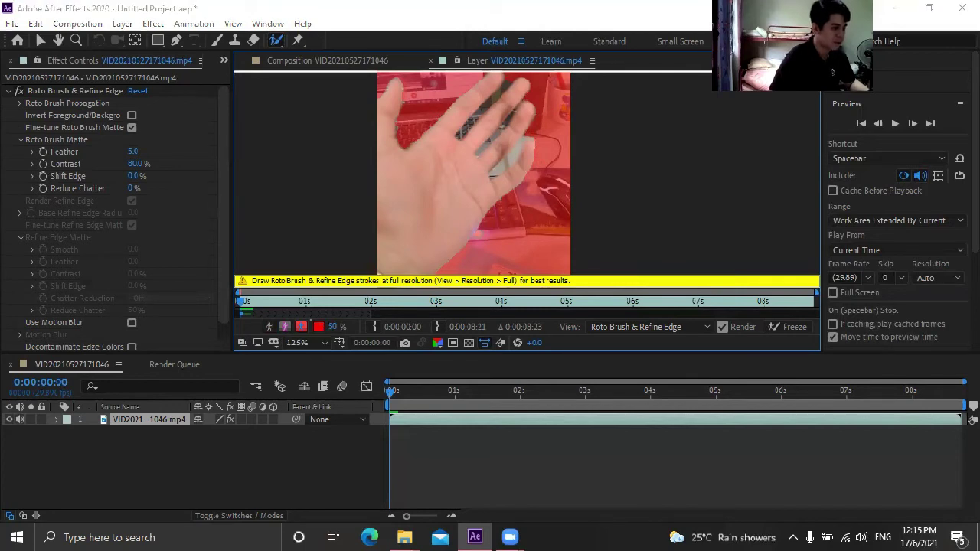
click(319, 326)
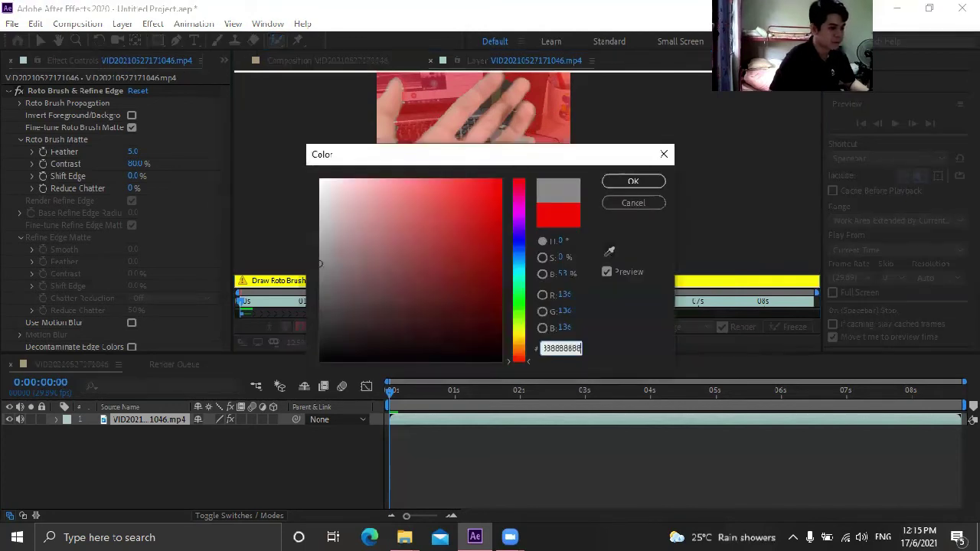
click(518, 249)
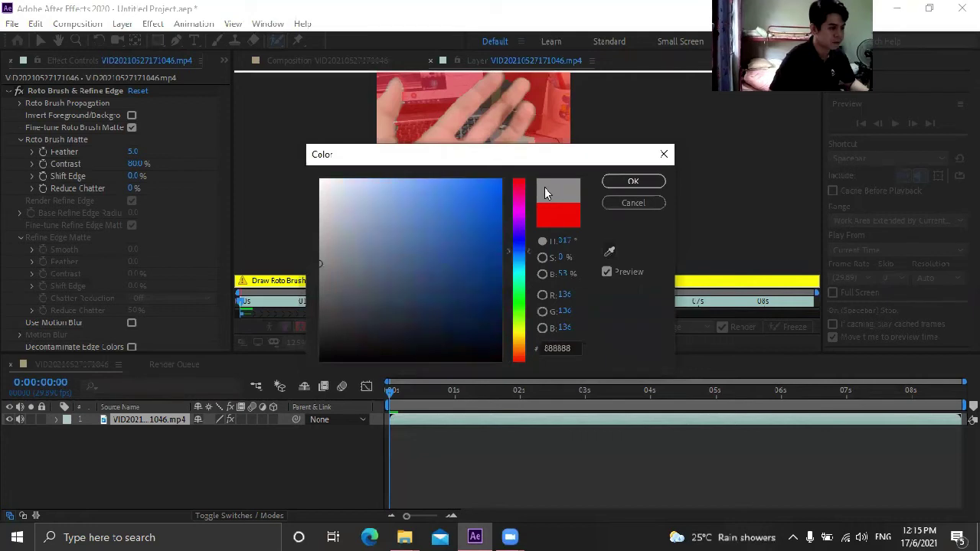
click(497, 211)
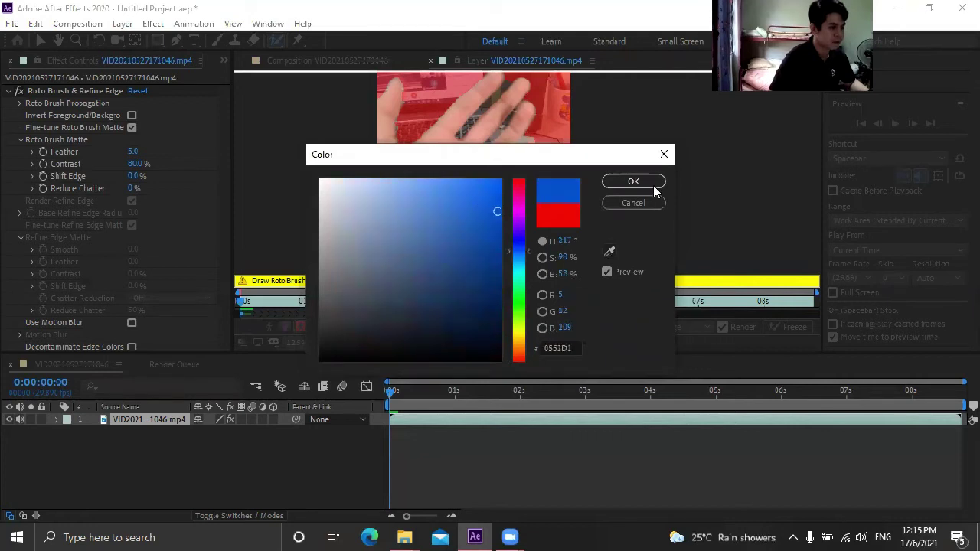
key(Return)
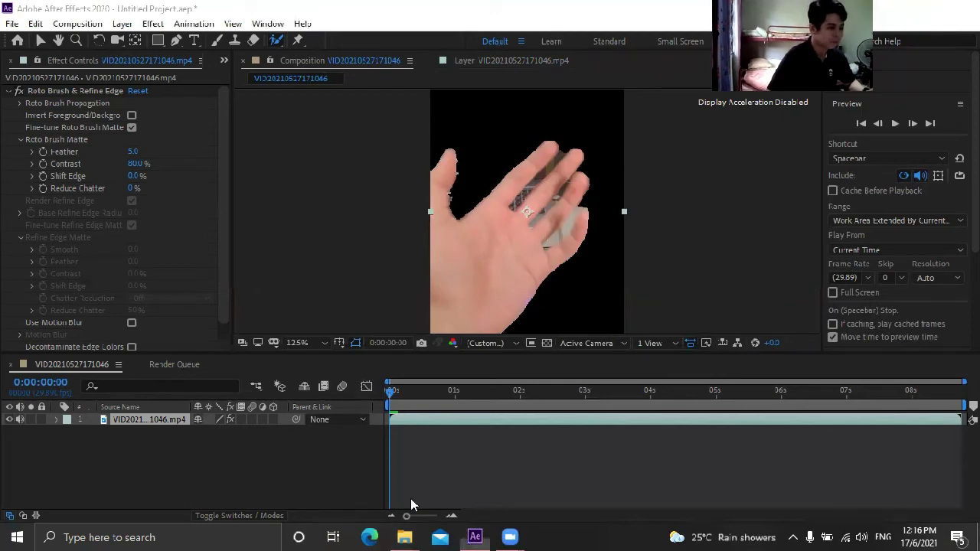
Step: Switch to File Explorer and open the PSA Properties folder on drive D, inside Unimas, Semester 2, D.E.V
click(474, 538)
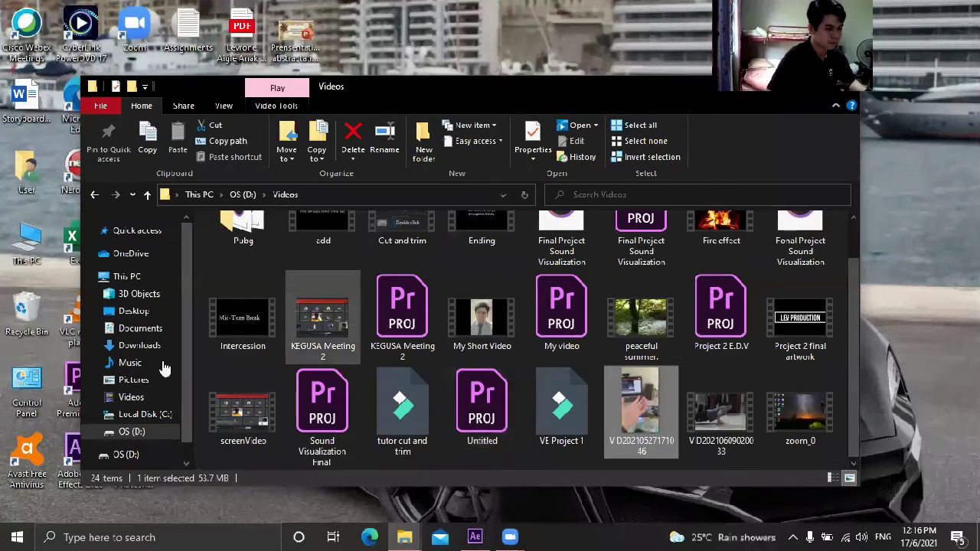
scroll(697, 285, up, 1)
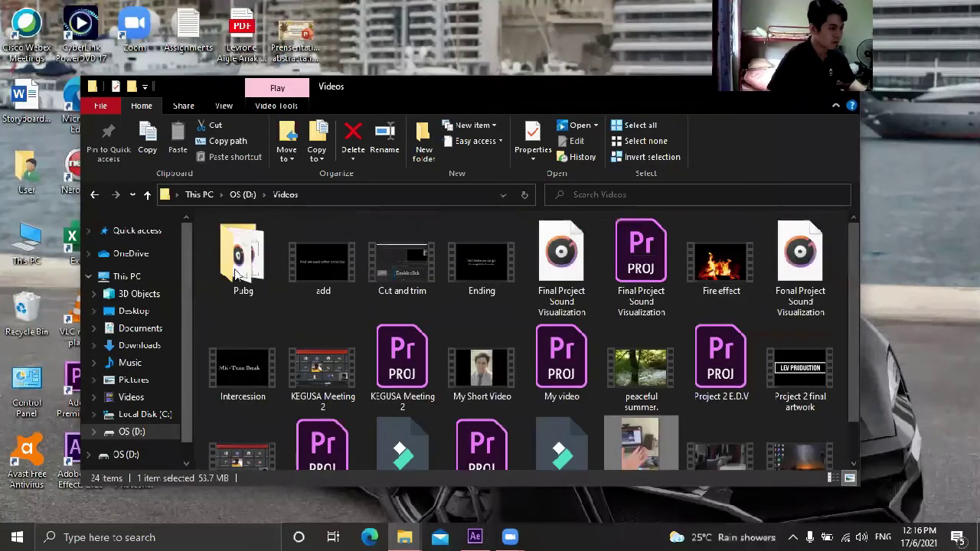
key(alt+Up)
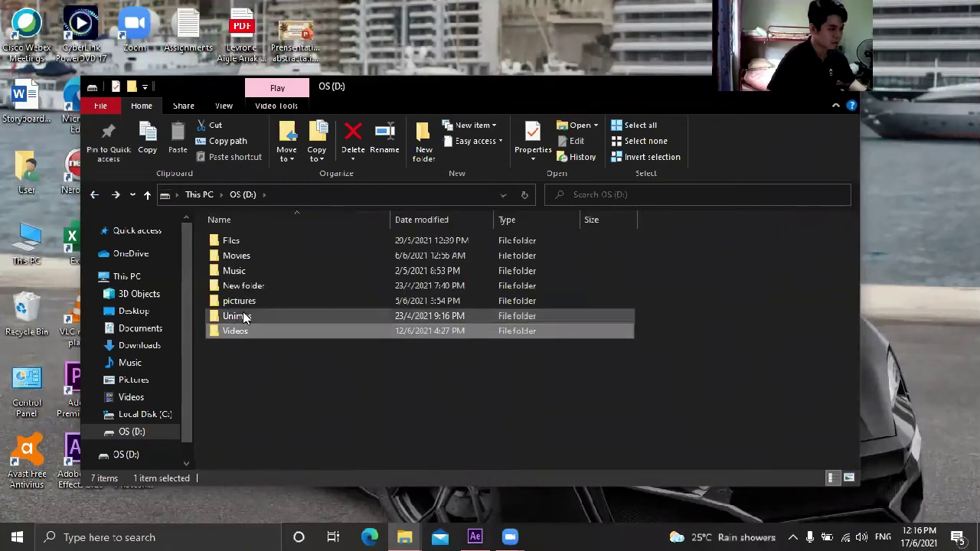
double_click(243, 316)
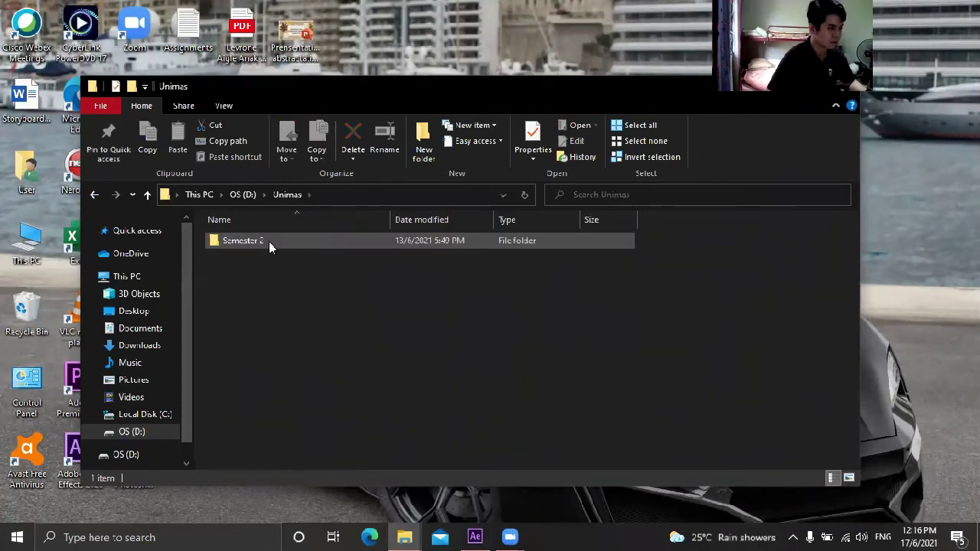
double_click(269, 240)
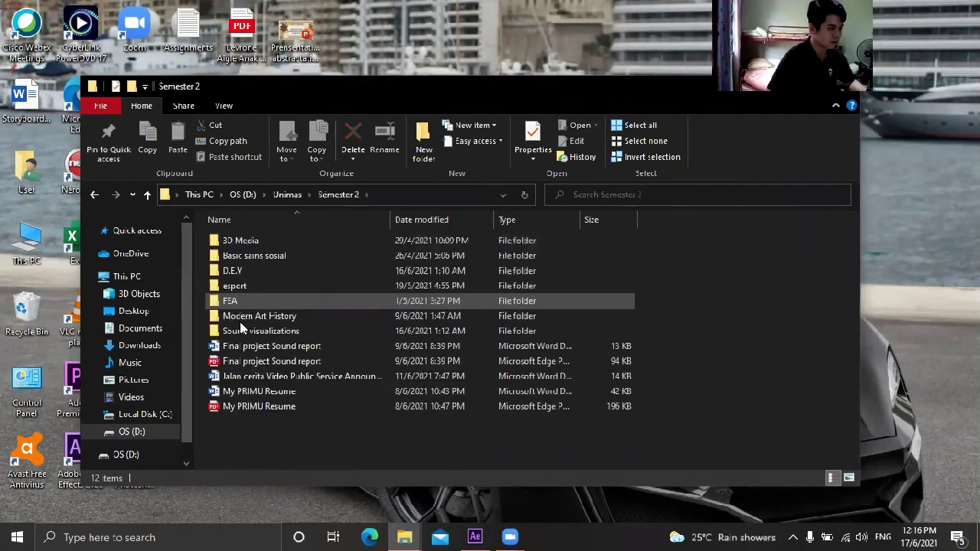
double_click(269, 277)
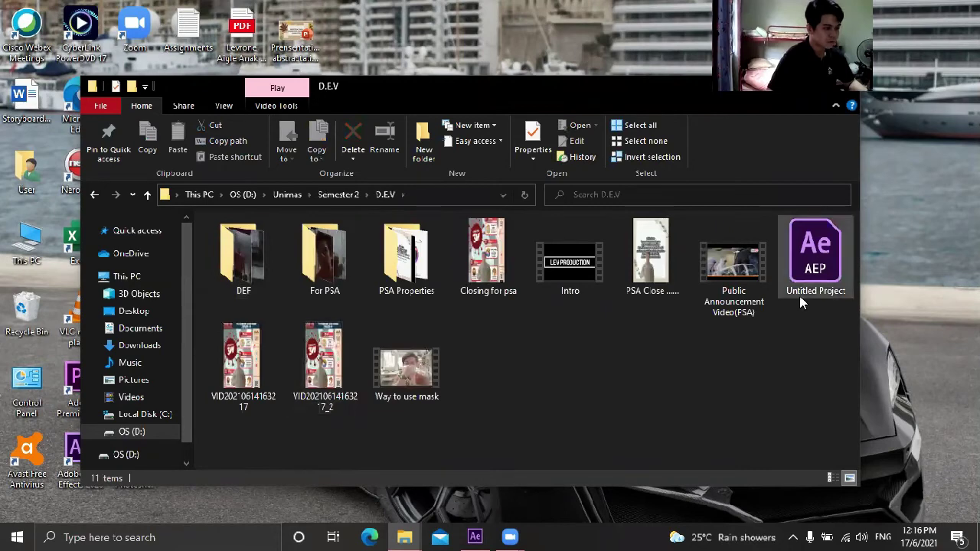
double_click(399, 267)
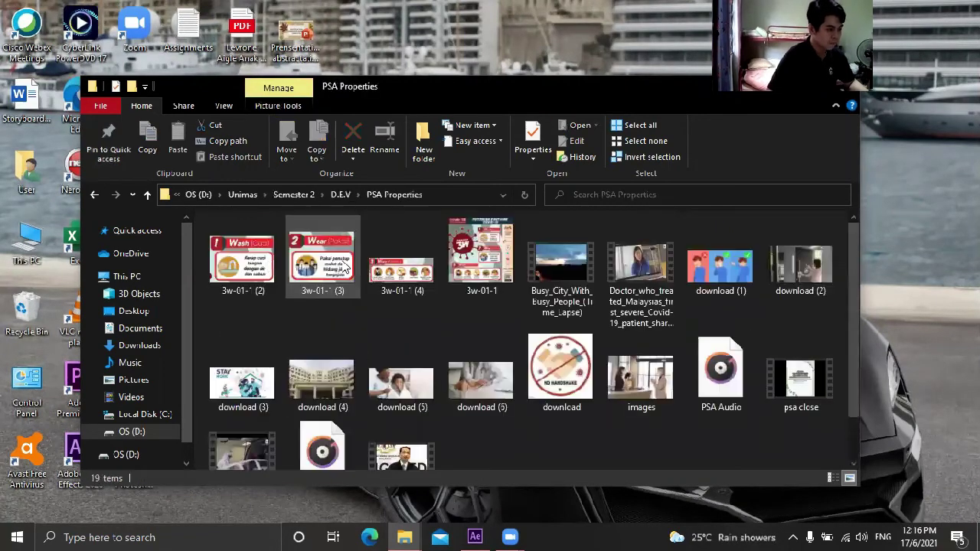
Step: Add the 3w-01-1 image from PSA Properties to the After Effects composition and enlarge it over the hand
click(480, 302)
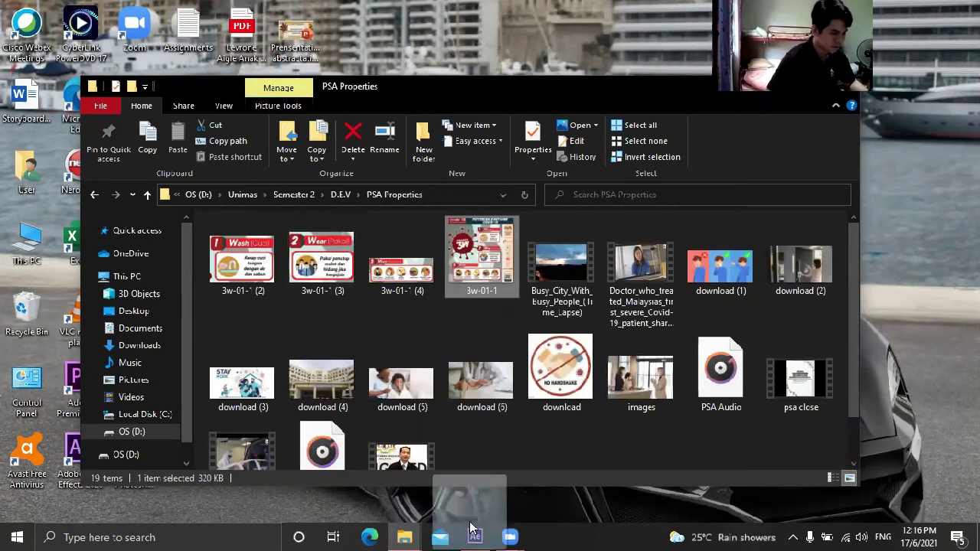
click(471, 526)
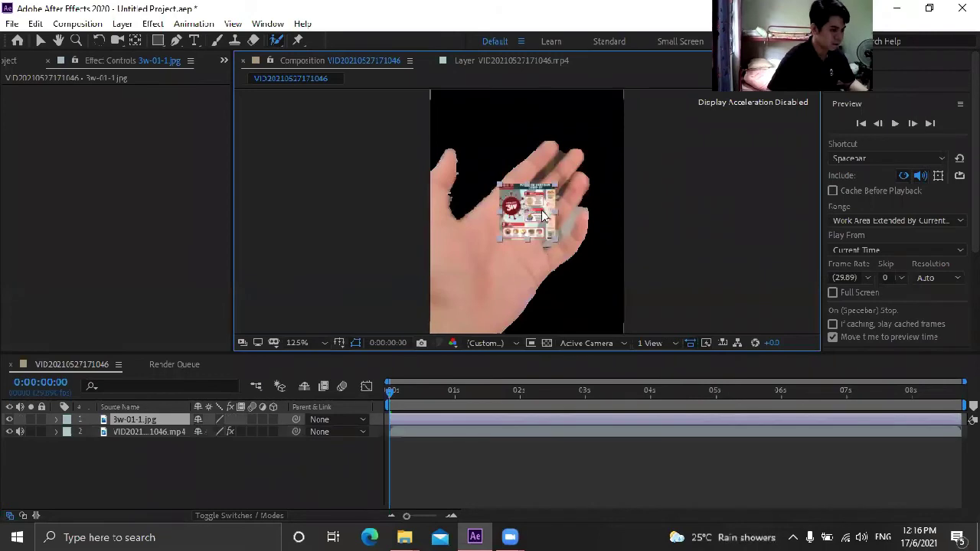
click(577, 298)
click(593, 332)
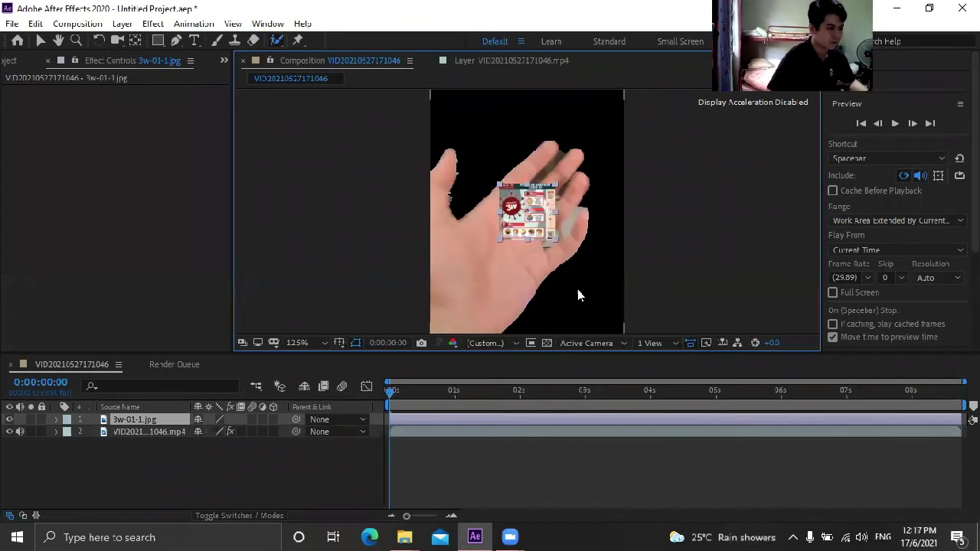
key(ctrl+z)
key(ctrl+z)
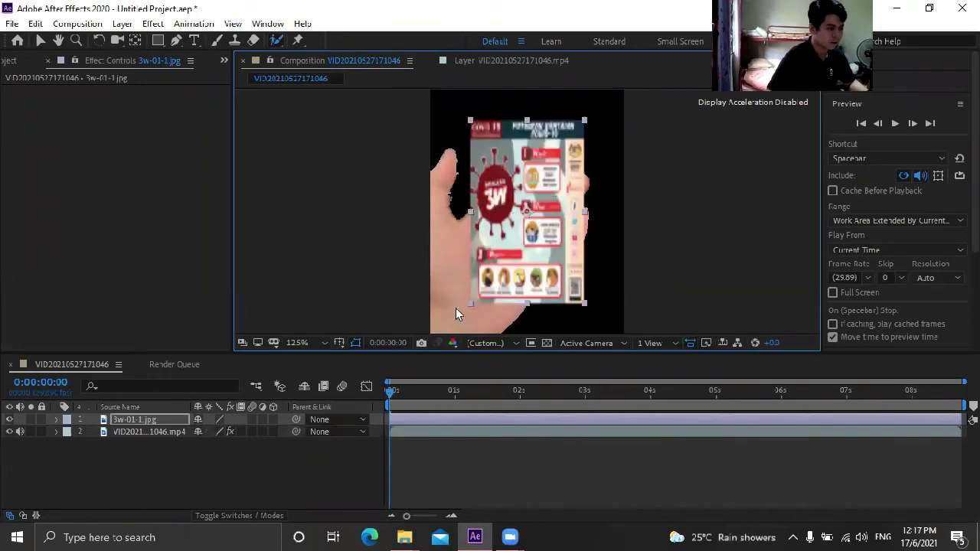
Step: Move the 3w-01-1.jpg layer beneath the hand video and scale it up to cover nearly the whole frame
shift+click(90, 432)
click(107, 423)
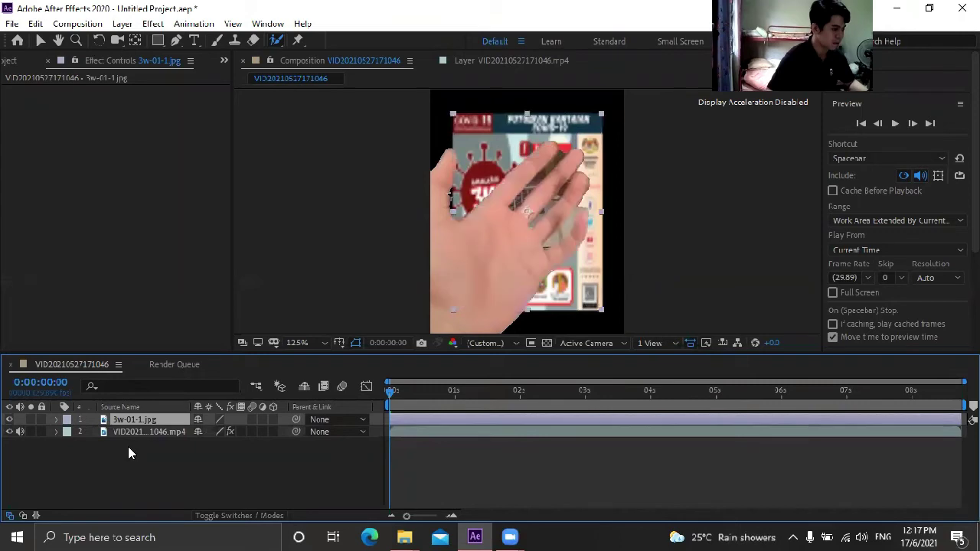
key(ctrl+bracketleft)
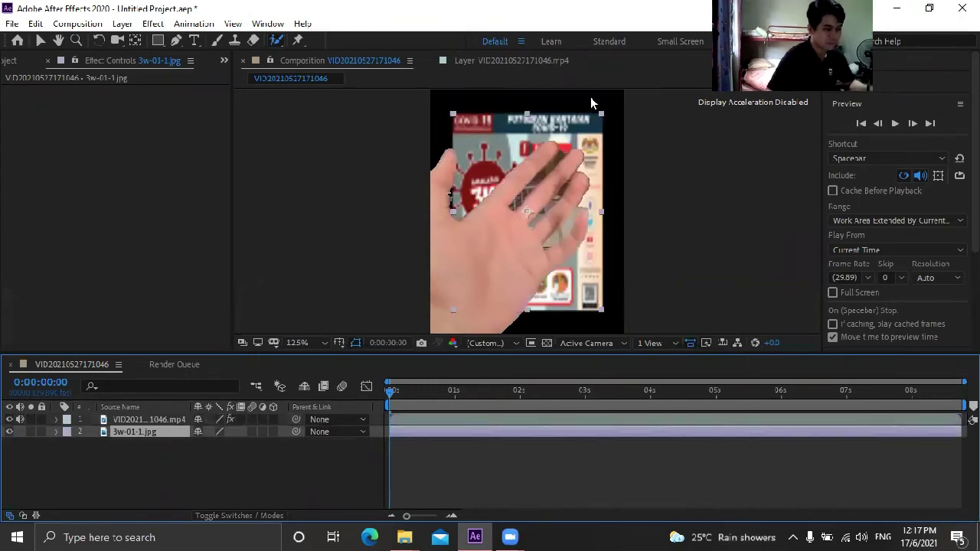
drag(602, 118, 612, 98)
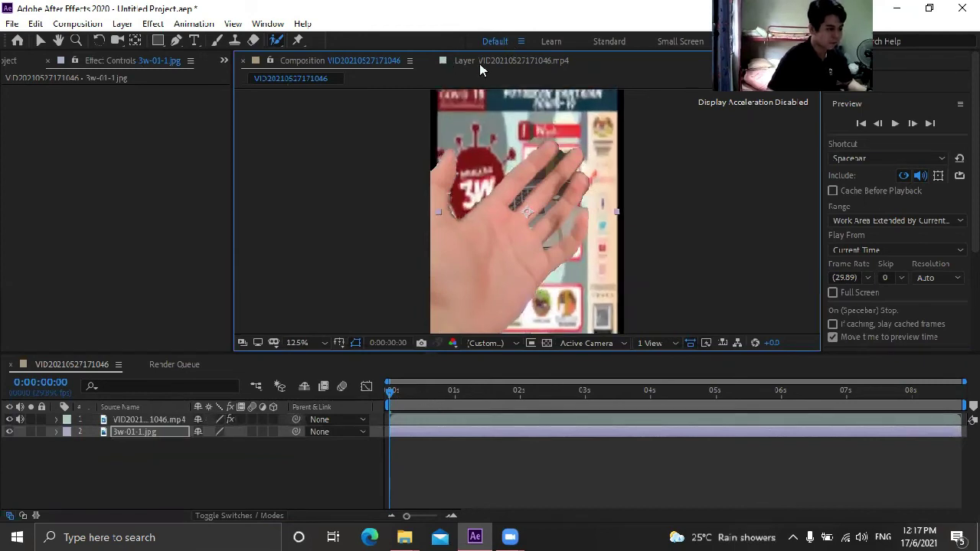
Step: Examine the hand cut-out over the poster in the first second, comparing the composition with the video layer's Roto Brush overlay
click(420, 392)
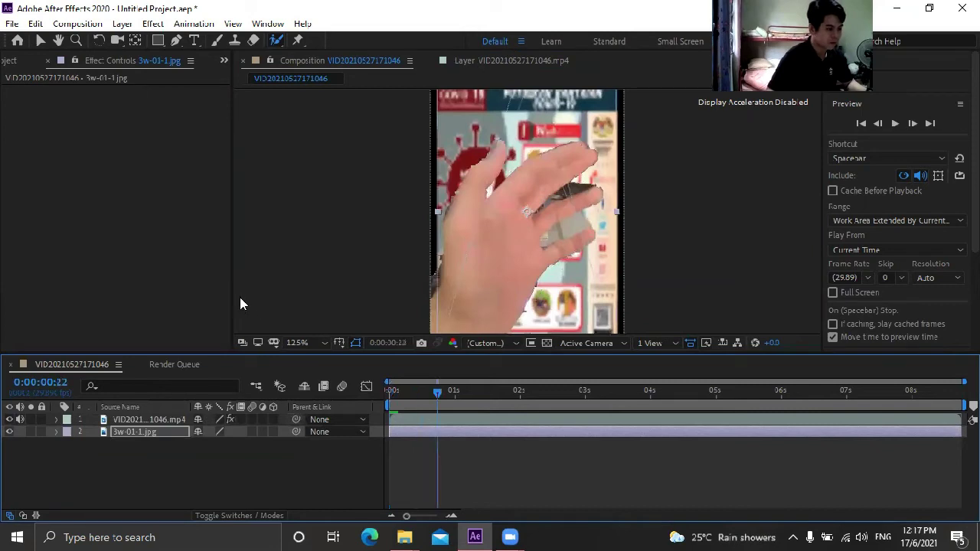
key(Page_Up)
key(Home)
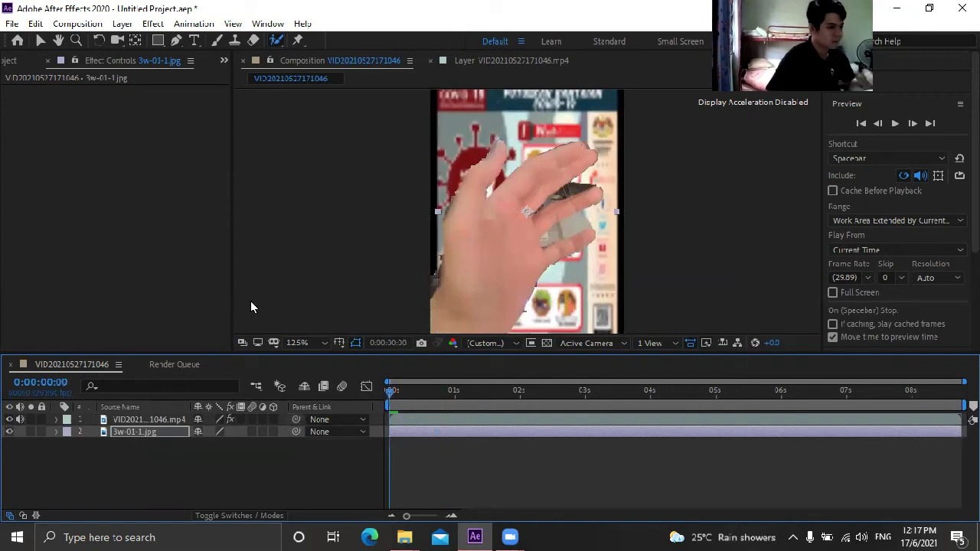
double_click(250, 300)
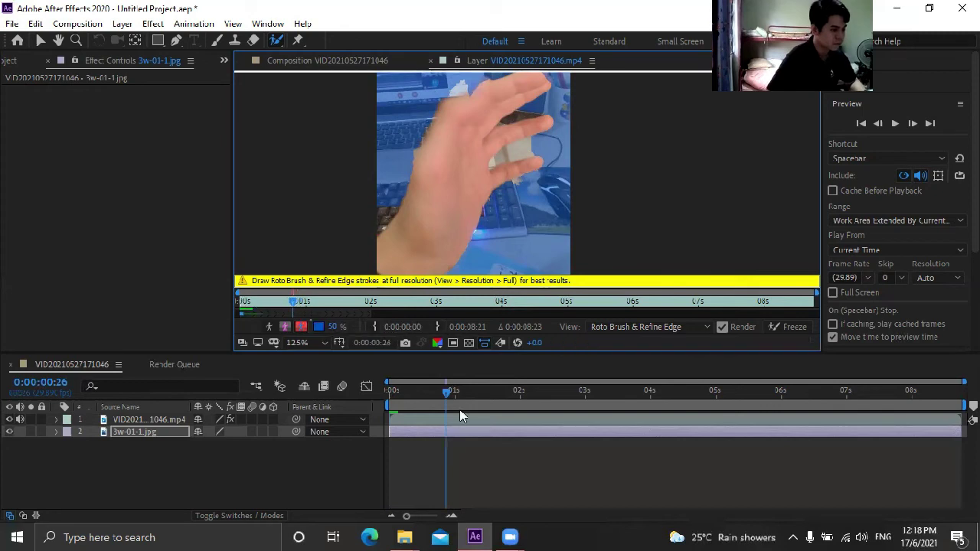
drag(446, 393, 430, 394)
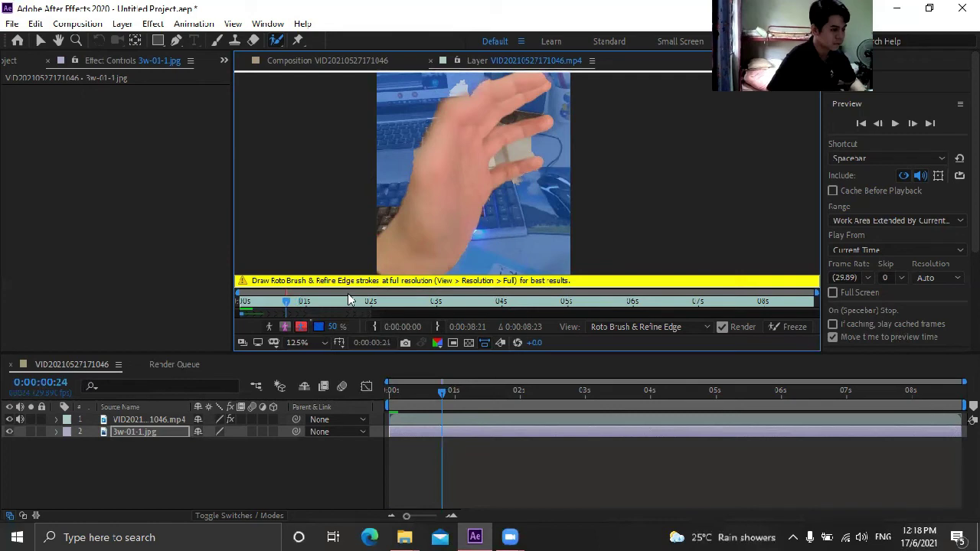
key(Home)
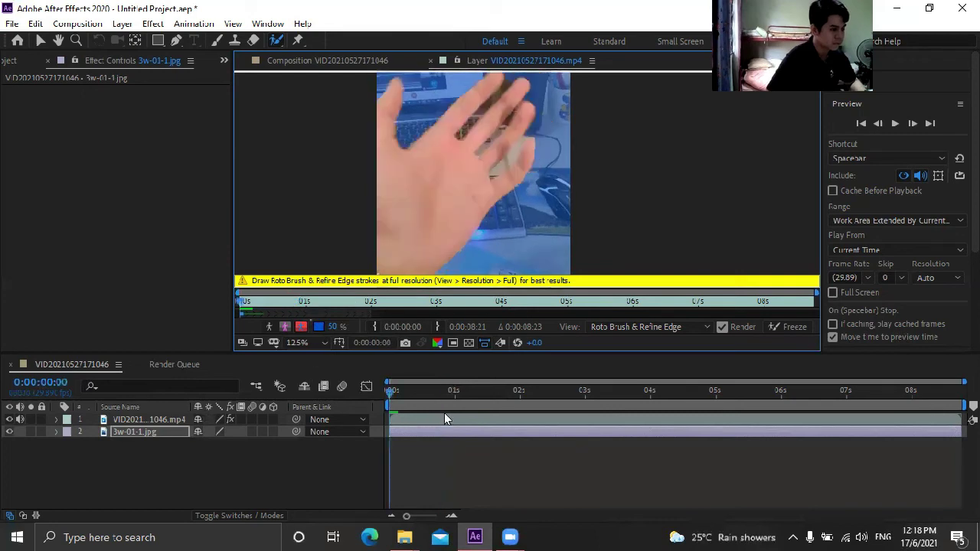
click(399, 389)
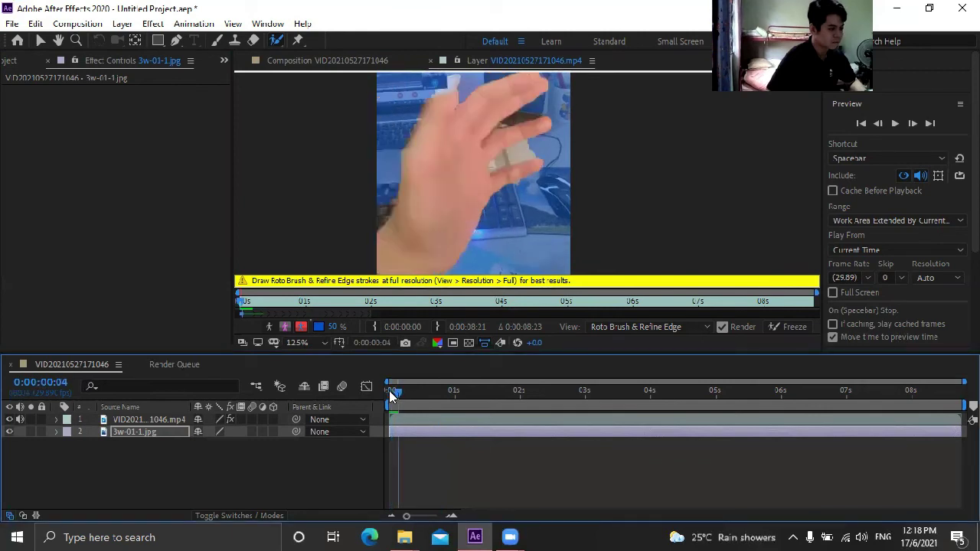
drag(392, 391, 372, 392)
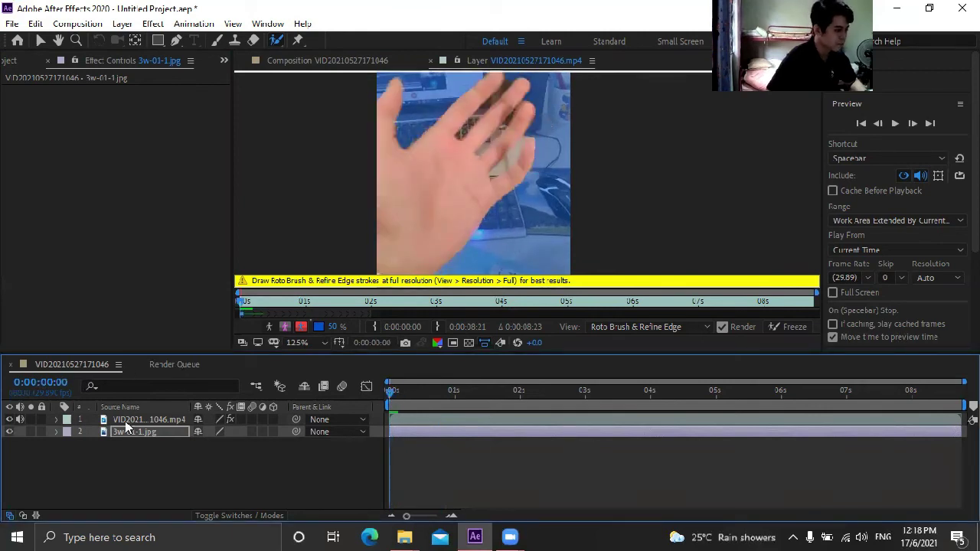
click(339, 61)
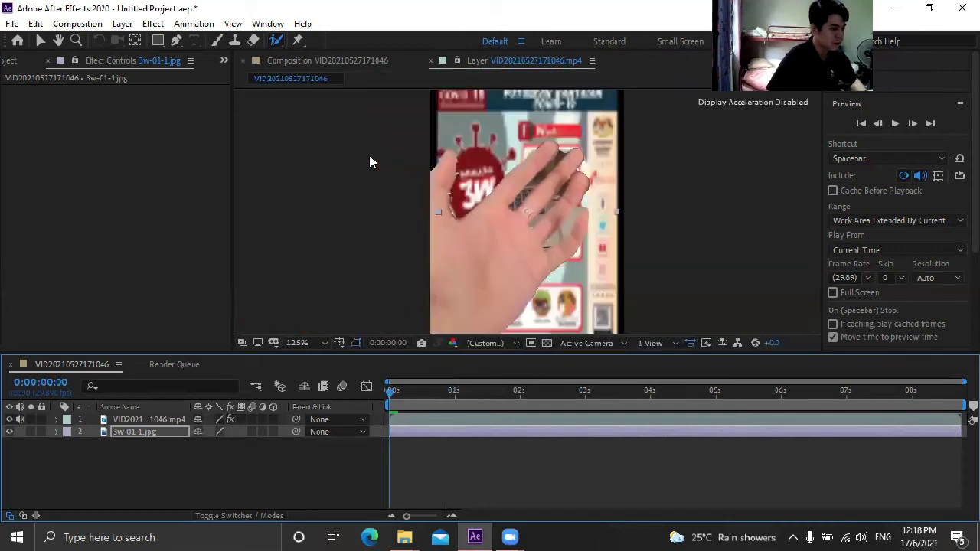
Step: Go through the composition's frames up to 0:00:00:24 and back to the start, checking the hand's edges against the poster
click(388, 396)
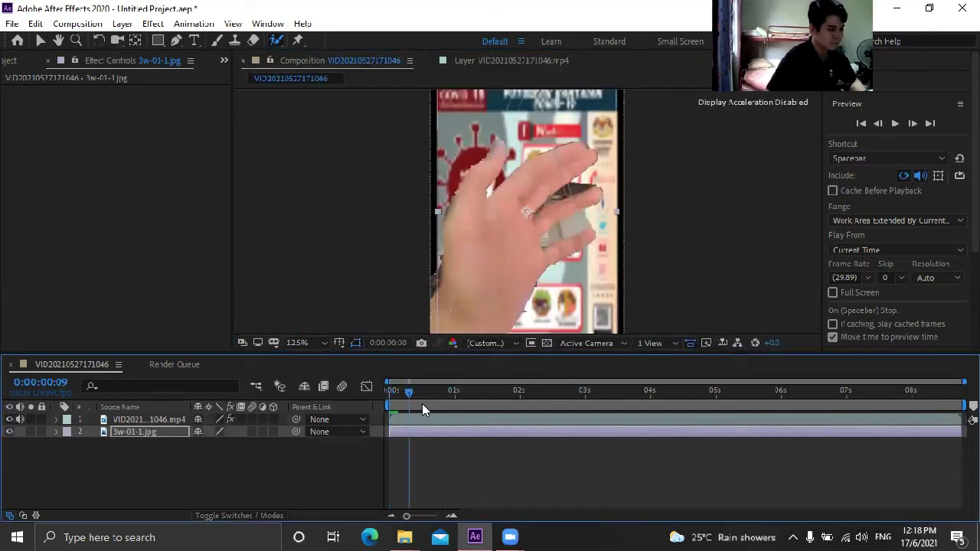
click(422, 394)
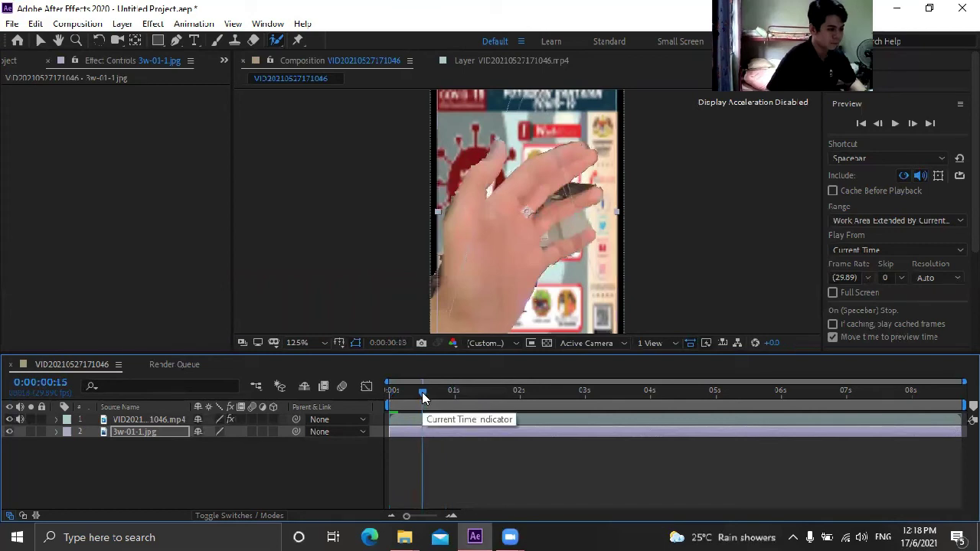
key(Page_Down)
click(442, 393)
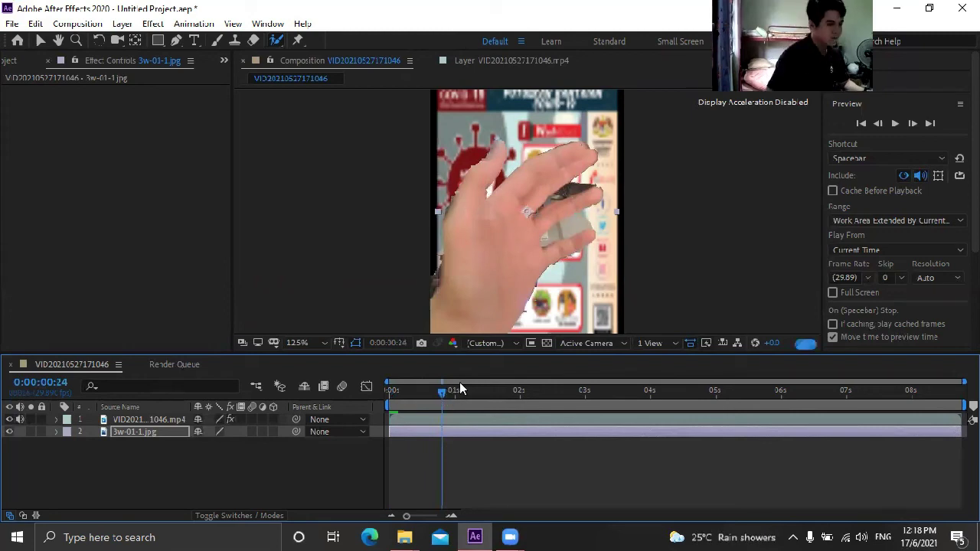
key(Page_Up)
key(Page_Up)
key(Page_Up)
key(Page_Up)
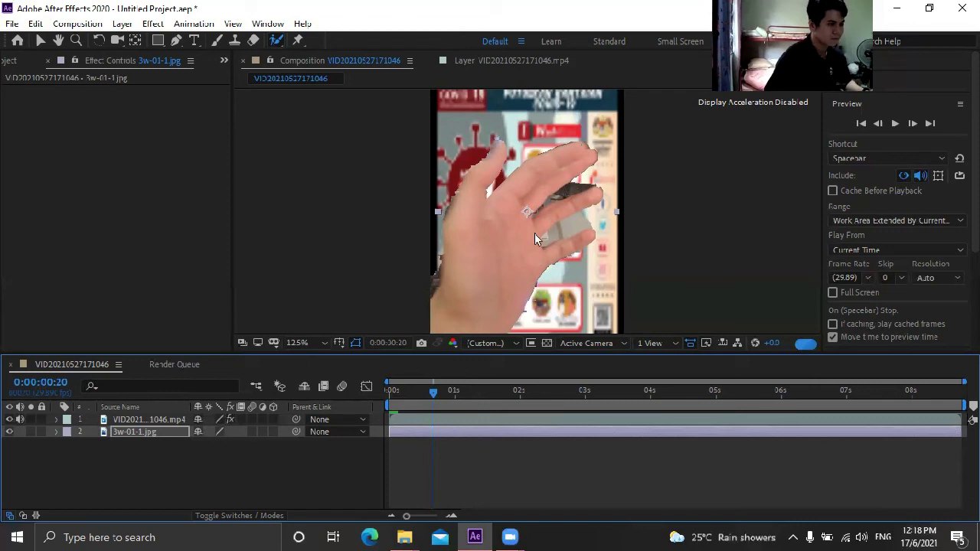
key(Page_Up)
key(Page_Up)
key(Page_Up)
key(Page_Up)
key(Page_Up)
key(Page_Up)
key(Page_Up)
key(Page_Up)
key(Page_Up)
key(Page_Up)
key(Page_Up)
key(Page_Up)
key(Page_Up)
key(Page_Up)
key(Page_Up)
key(Page_Up)
key(Page_Up)
key(Page_Up)
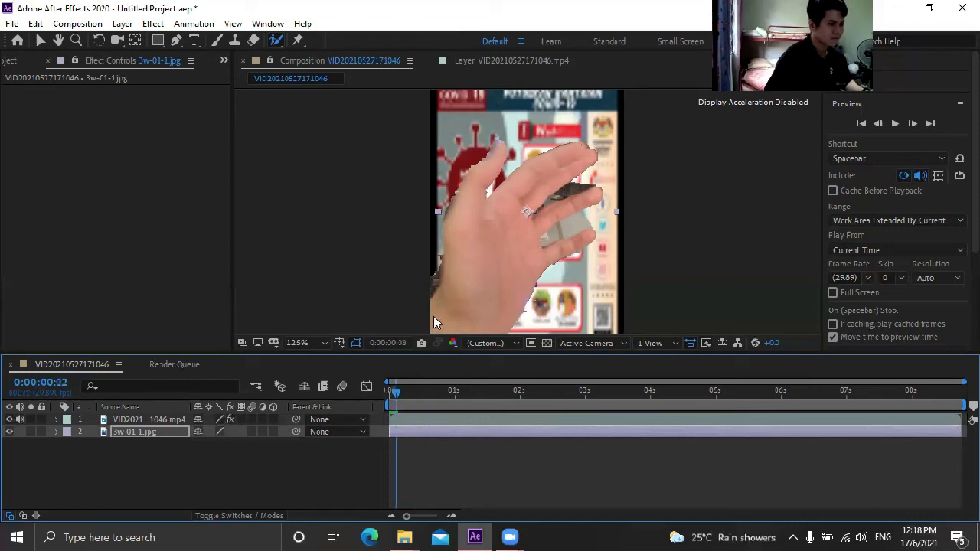
click(391, 391)
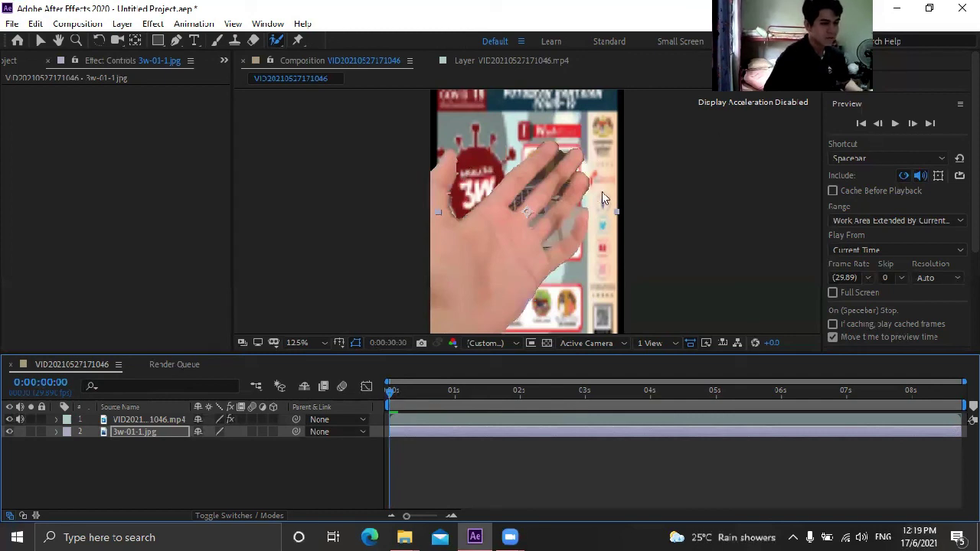
click(402, 399)
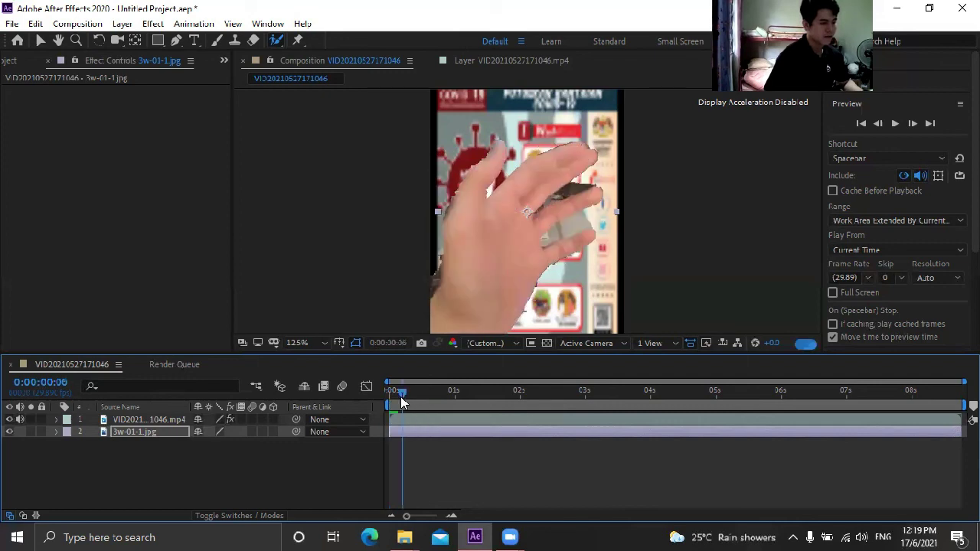
drag(402, 403, 388, 403)
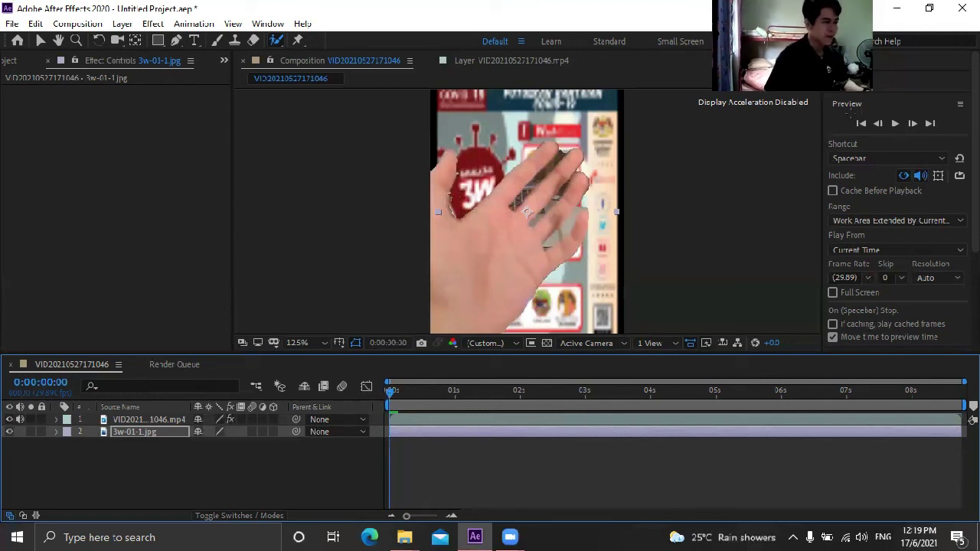
Step: Step the hand video layer to frame 0:00:00:04 and add a Roto Brush foreground stroke along the thumb side of the hand
click(914, 125)
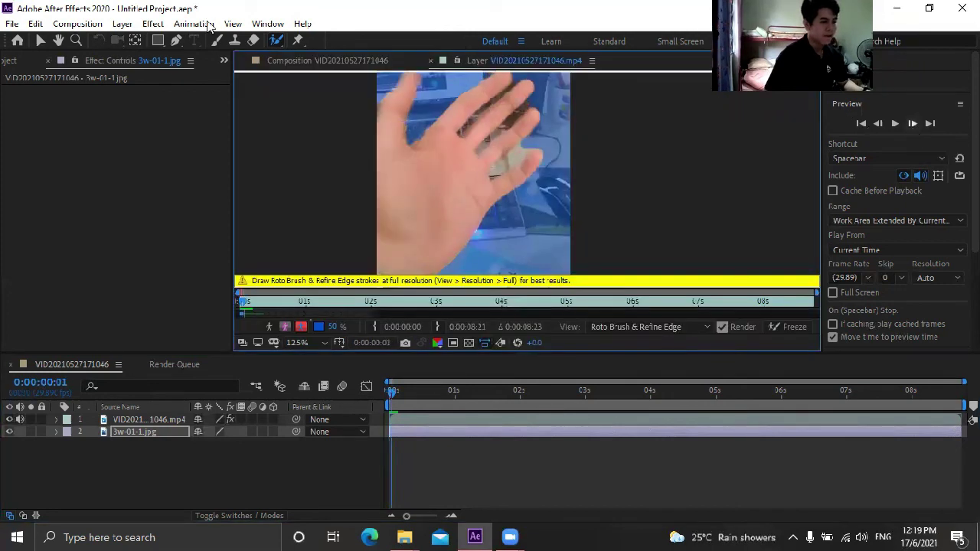
key(Page_Down)
key(Page_Down)
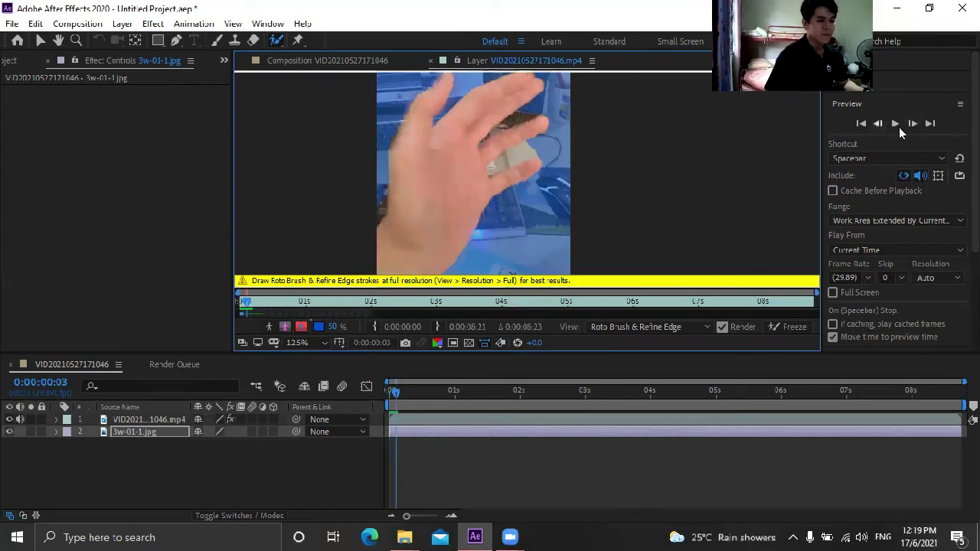
key(Page_Down)
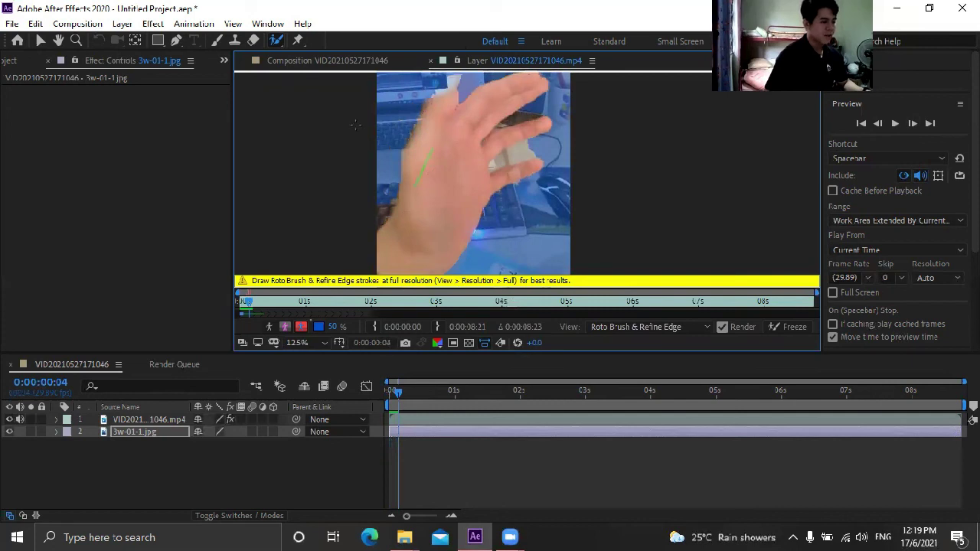
click(421, 183)
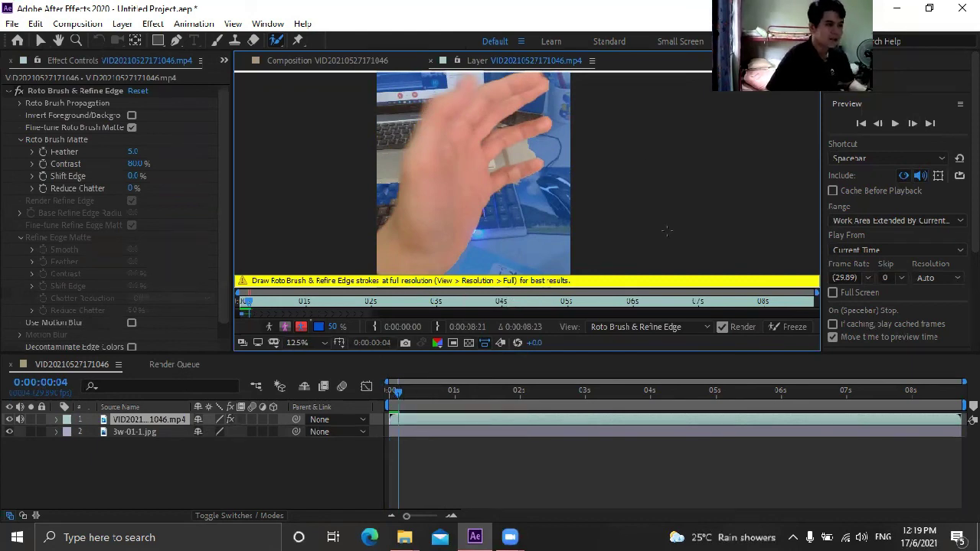
Step: Propagate the Roto Brush selection frame by frame to 0:00:00:07
click(909, 124)
click(908, 124)
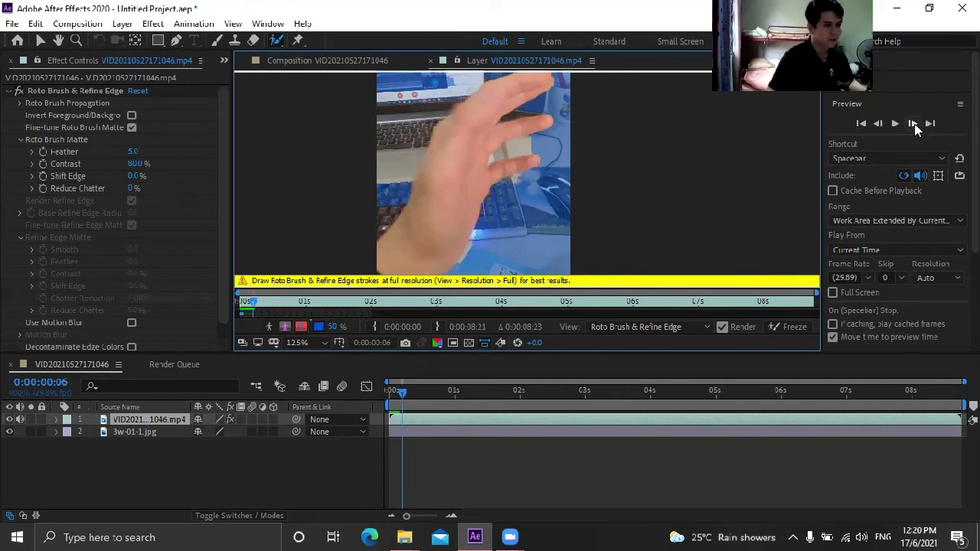
click(916, 129)
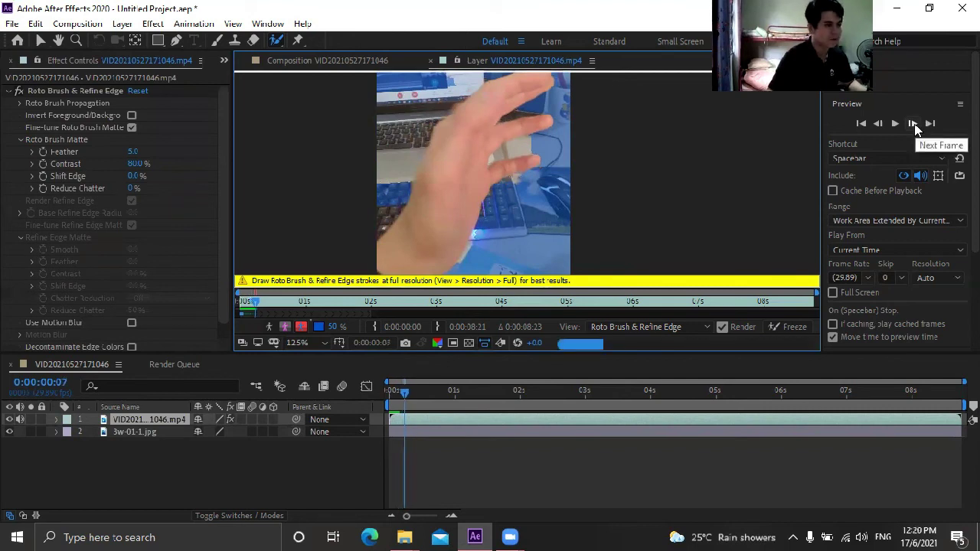